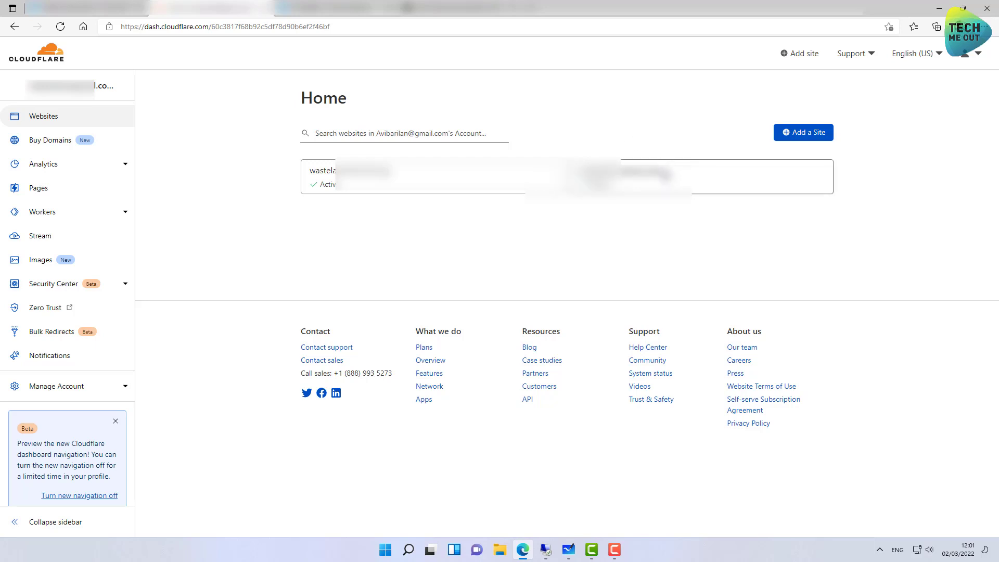
# Open the site's DNS page and start a new blank proxied A record.
pyautogui.click(681, 183)
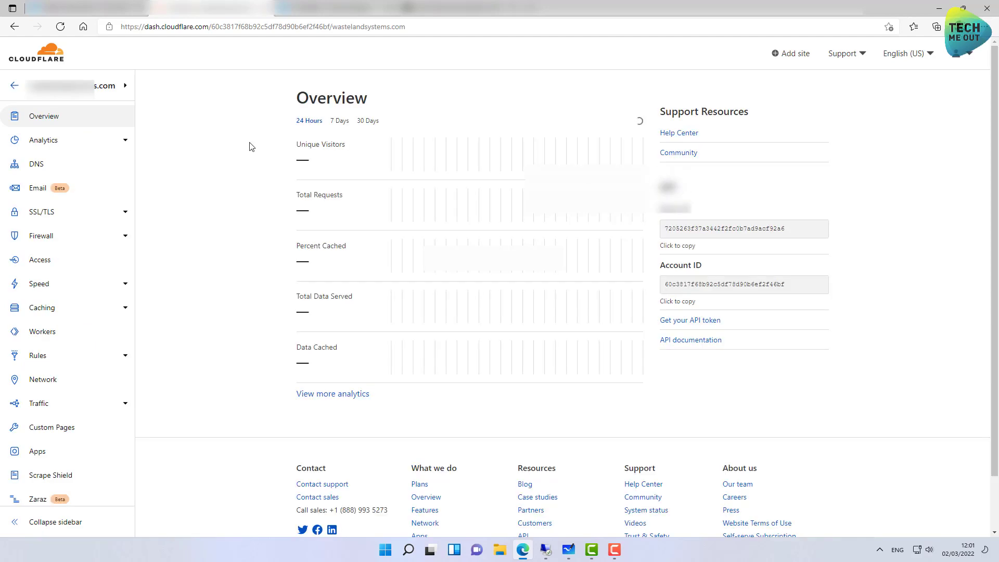
pyautogui.click(36, 166)
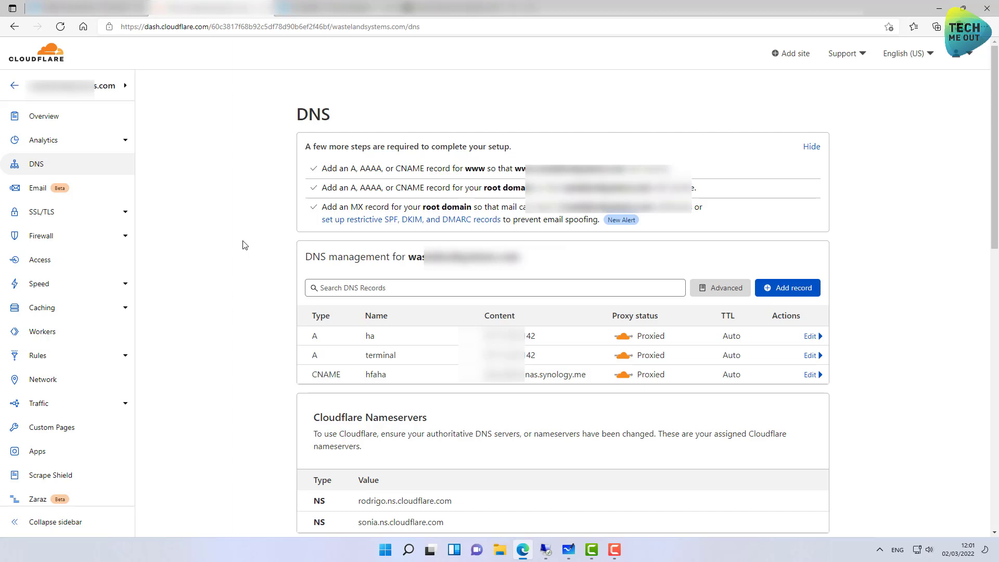
pyautogui.click(791, 289)
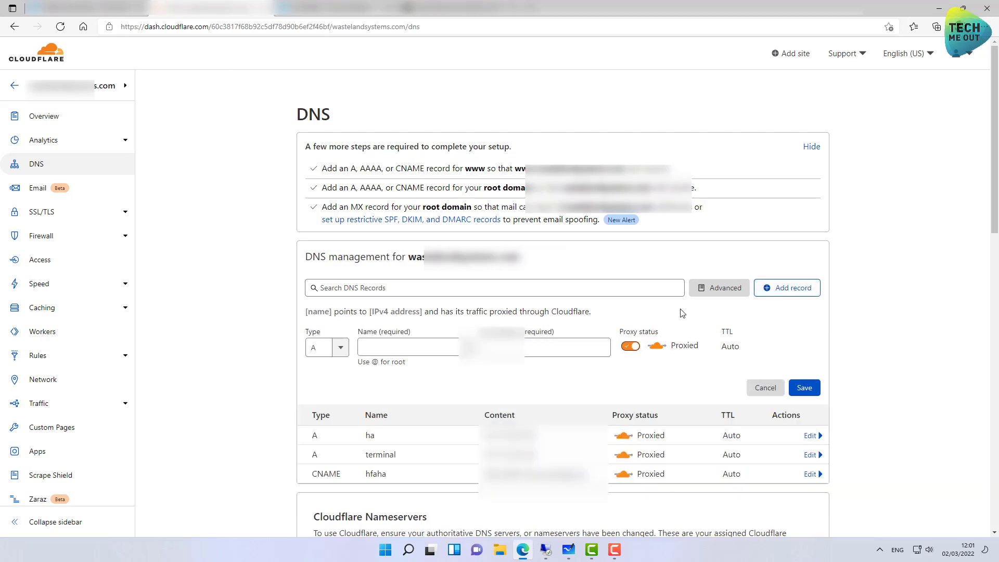
# Name the new A record fsdfsd and point it to IPv4 address 5.7.5.3.
pyautogui.click(416, 350)
pyautogui.write('fsdfsd')
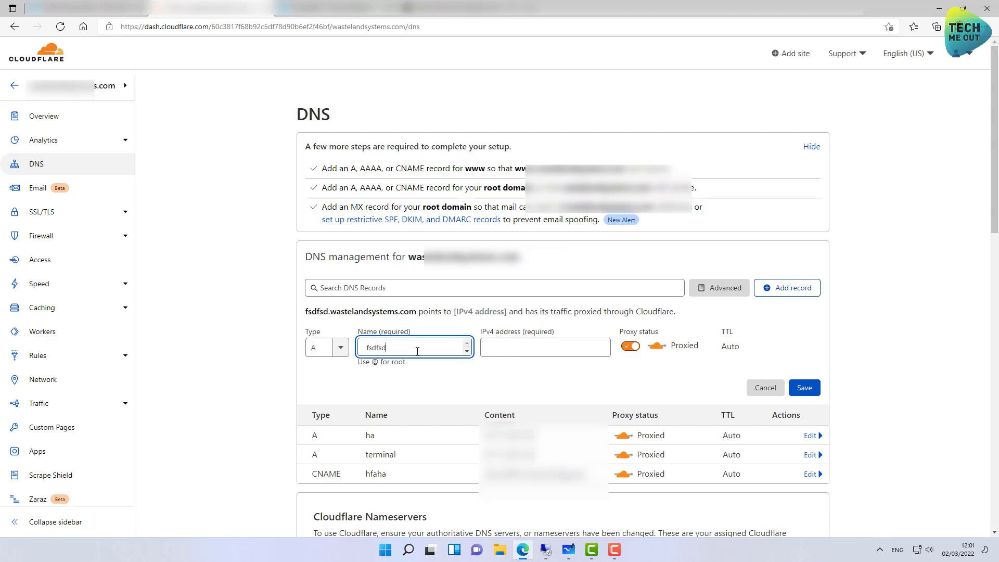
pyautogui.click(496, 348)
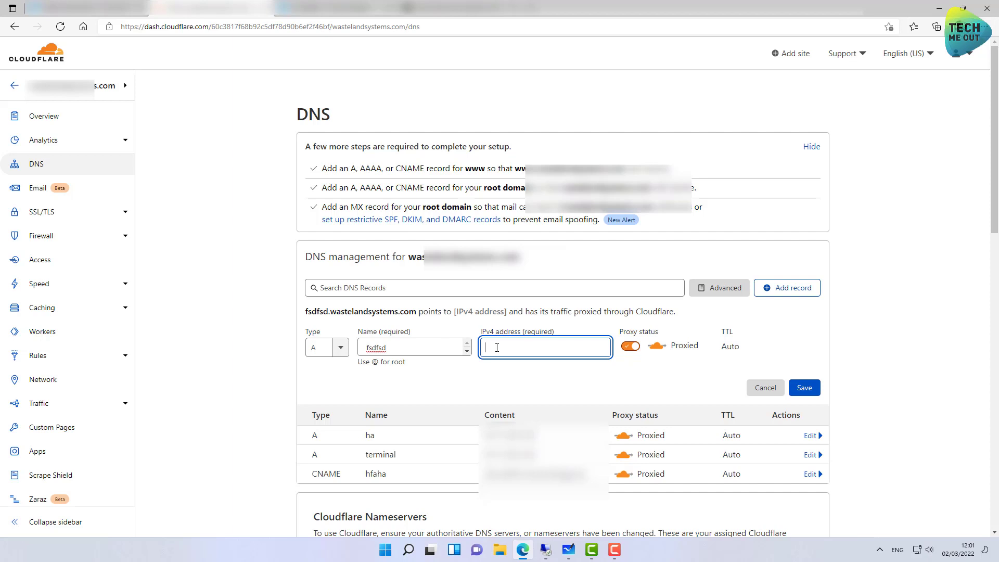
pyautogui.write('5.6.3')
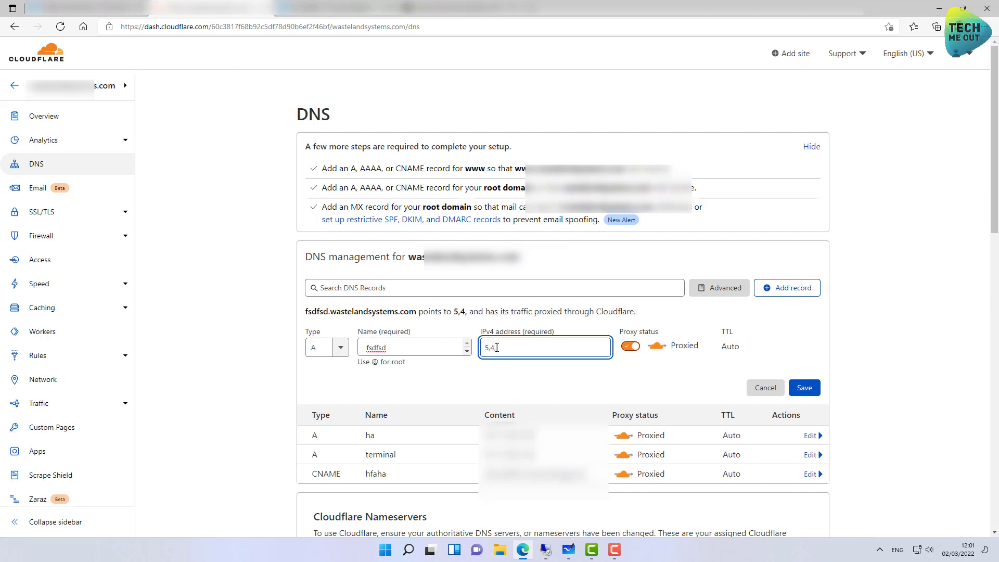
pyautogui.press('BackSpace')
pyautogui.press('BackSpace')
pyautogui.press('BackSpace')
pyautogui.press('BackSpace')
pyautogui.write('.7.5.34')
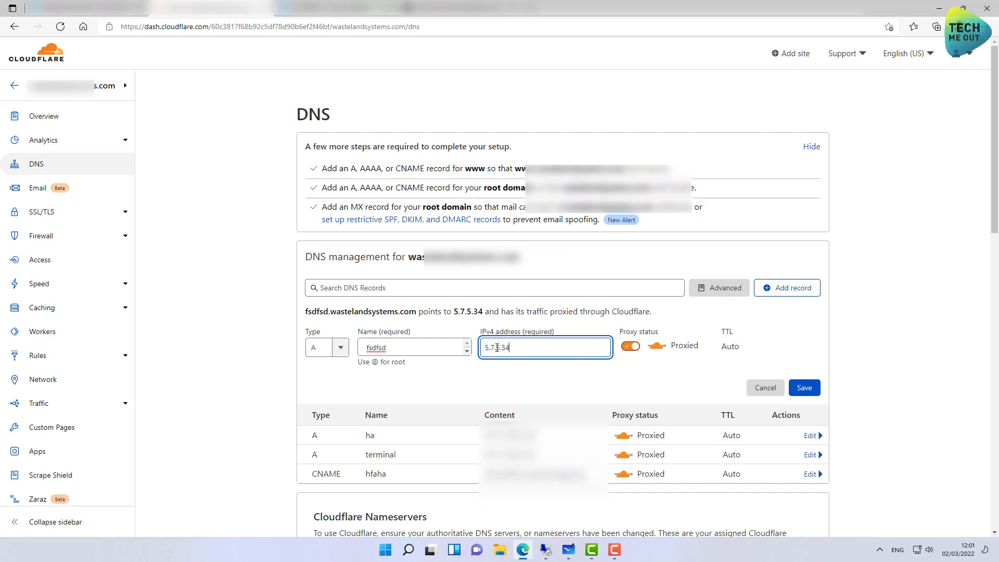
pyautogui.press('BackSpace')
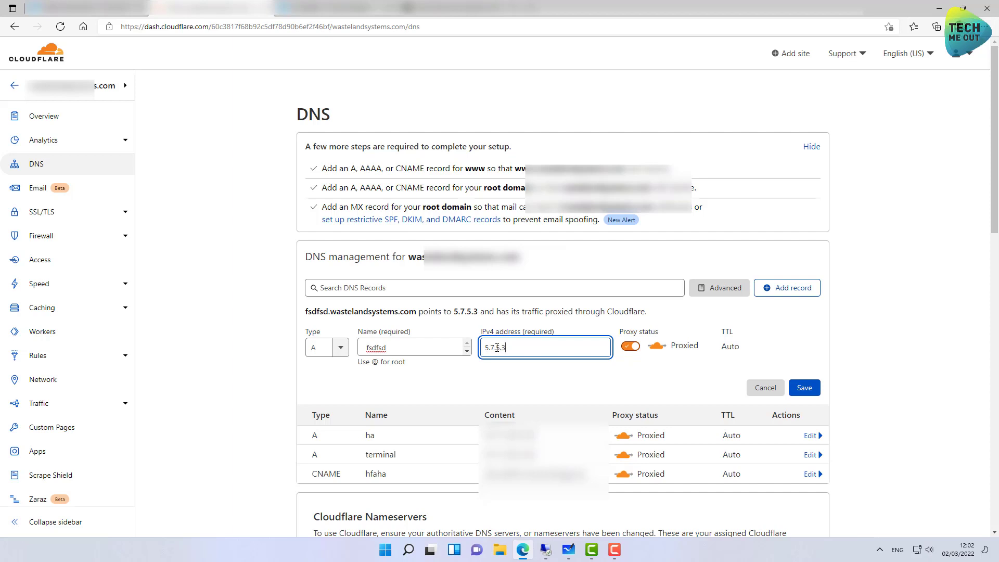
pyautogui.click(339, 348)
# Try the record as a CNAME targeting something.synology.me, then cancel it unsaved.
pyautogui.click(325, 446)
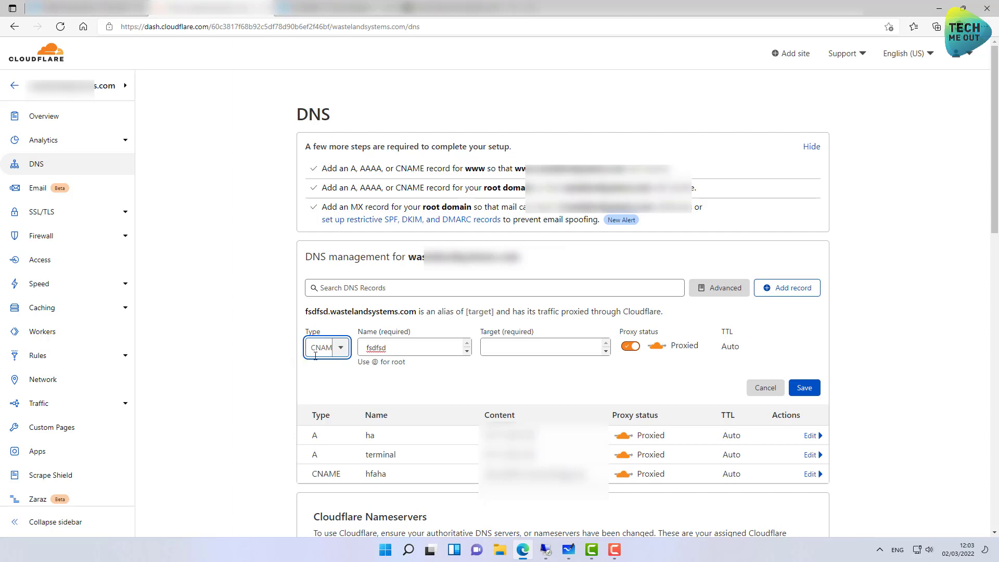
pyautogui.click(397, 350)
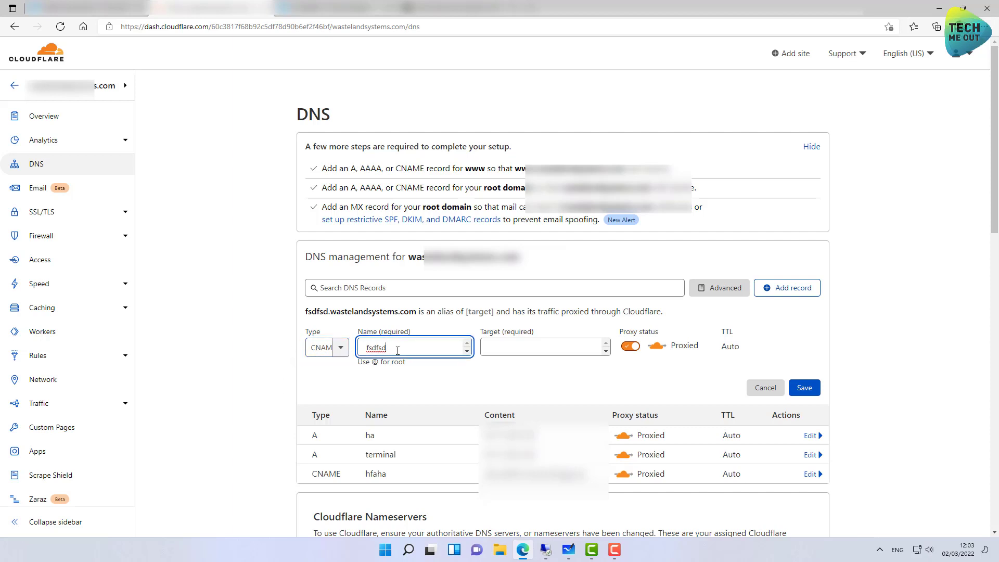
pyautogui.click(494, 347)
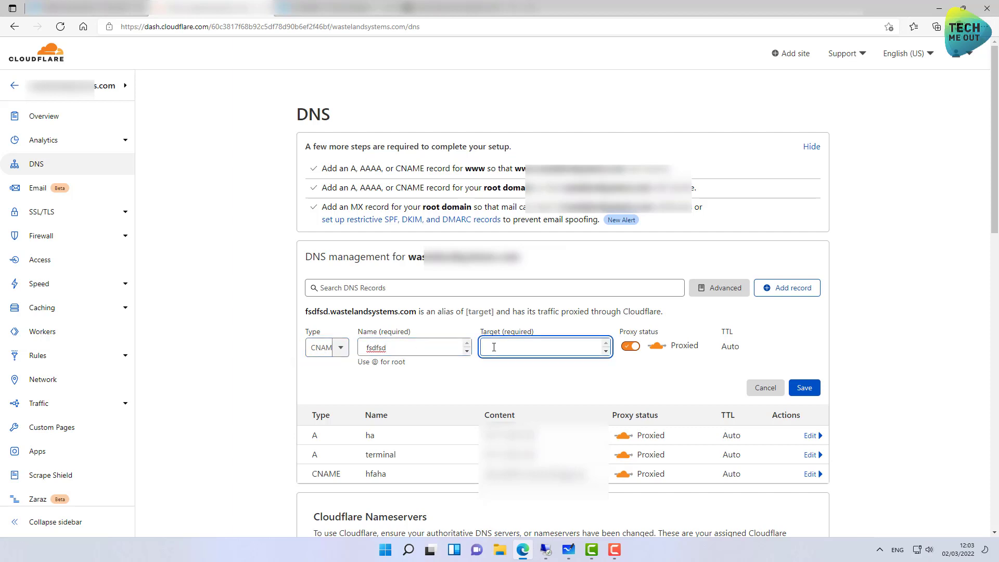
pyautogui.write('something.suynog')
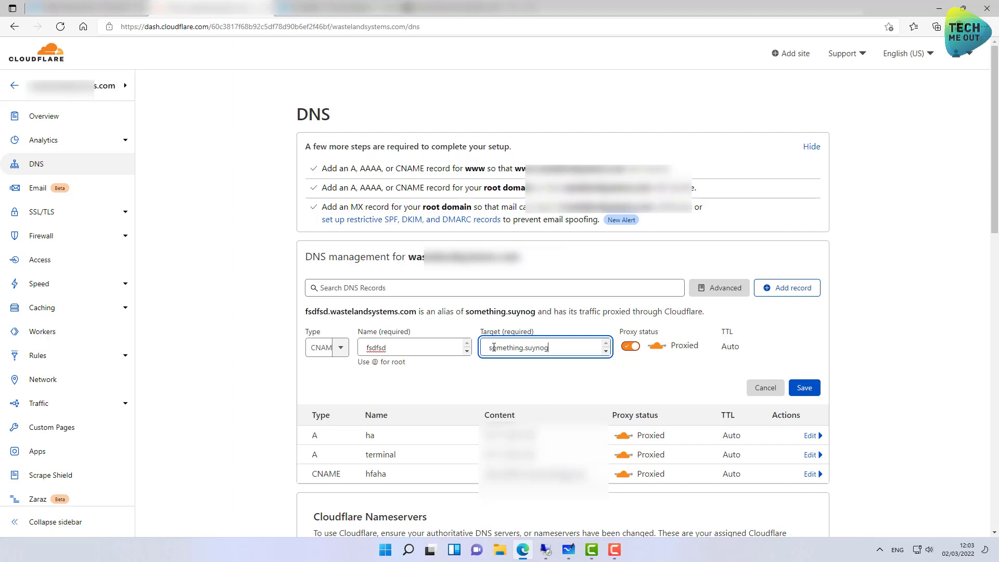
pyautogui.press('BackSpace')
pyautogui.press('BackSpace')
pyautogui.press('BackSpace')
pyautogui.press('BackSpace')
pyautogui.press('BackSpace')
pyautogui.write('ynology.')
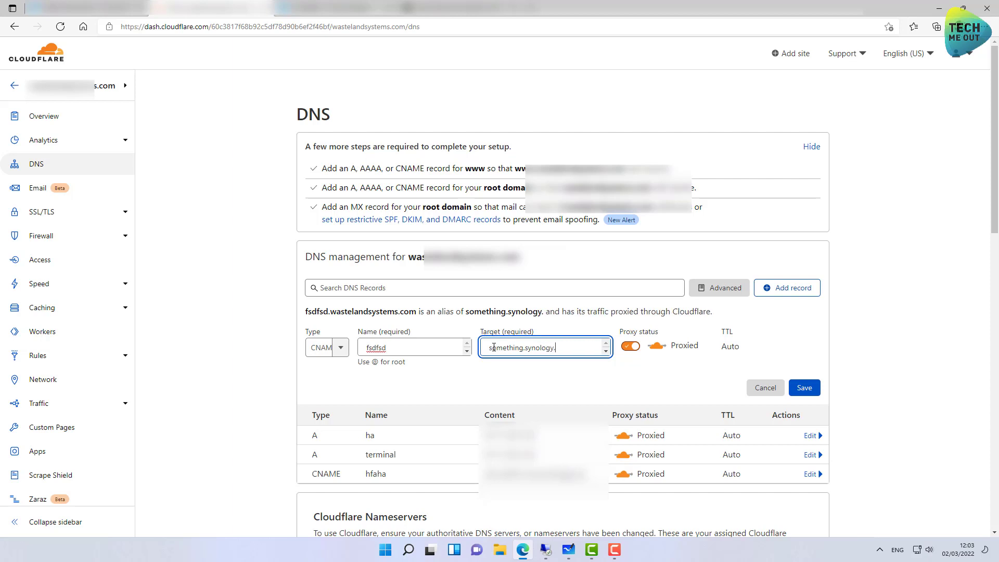
pyautogui.write('me')
pyautogui.click(804, 388)
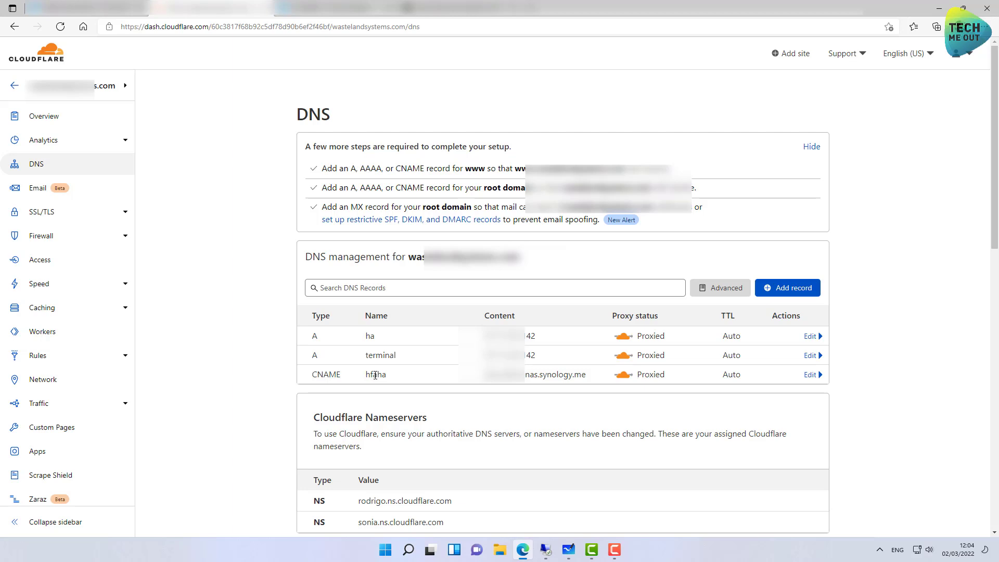
pyautogui.click(385, 550)
# Ping hfaha.watelandsystems.com in PowerShell, confirm it resolves to 172.67.182.185, then close PowerShell.
pyautogui.press('Escape')
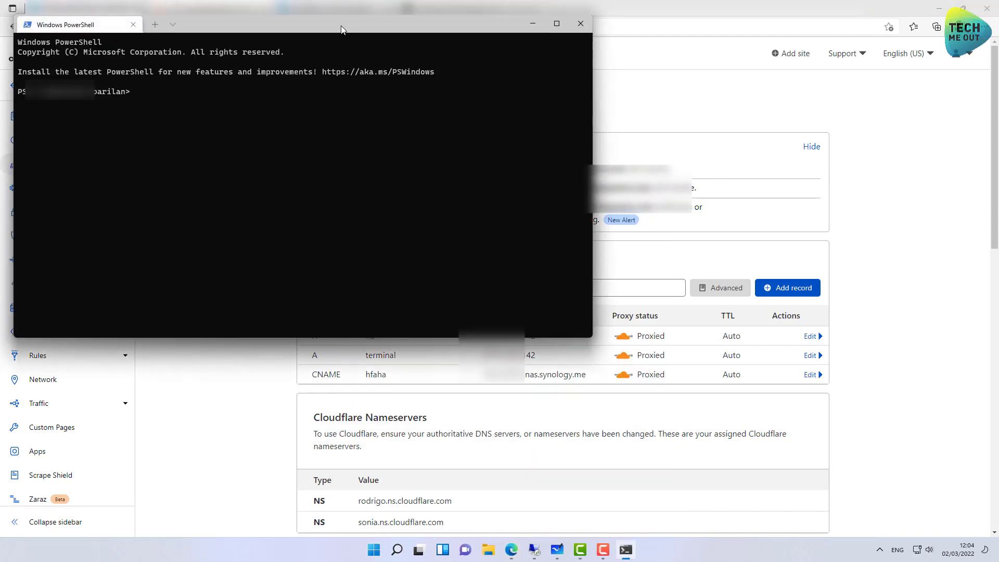
pyautogui.moveTo(340, 27); pyautogui.dragTo(367, 24)
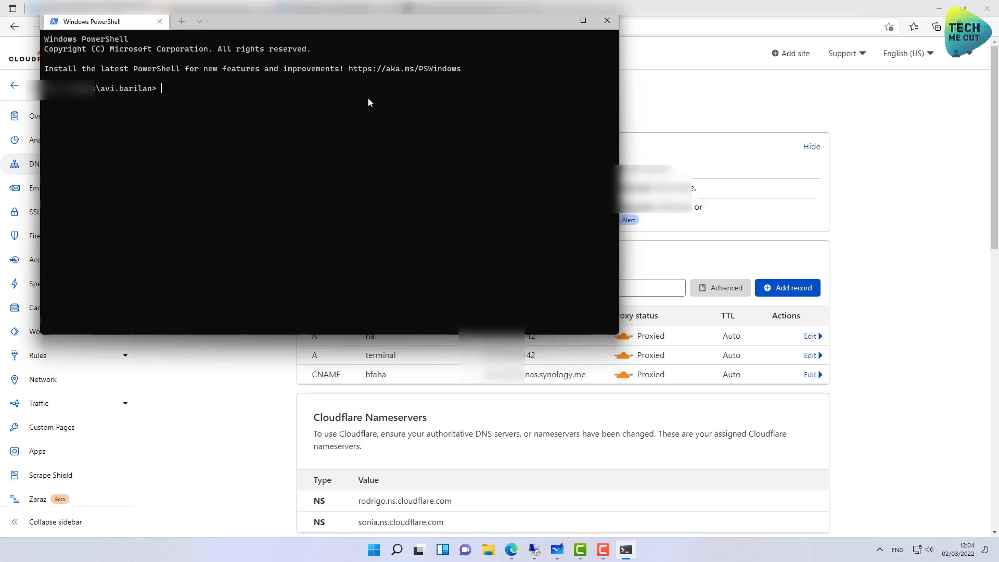
pyautogui.write('ng hfaha.')
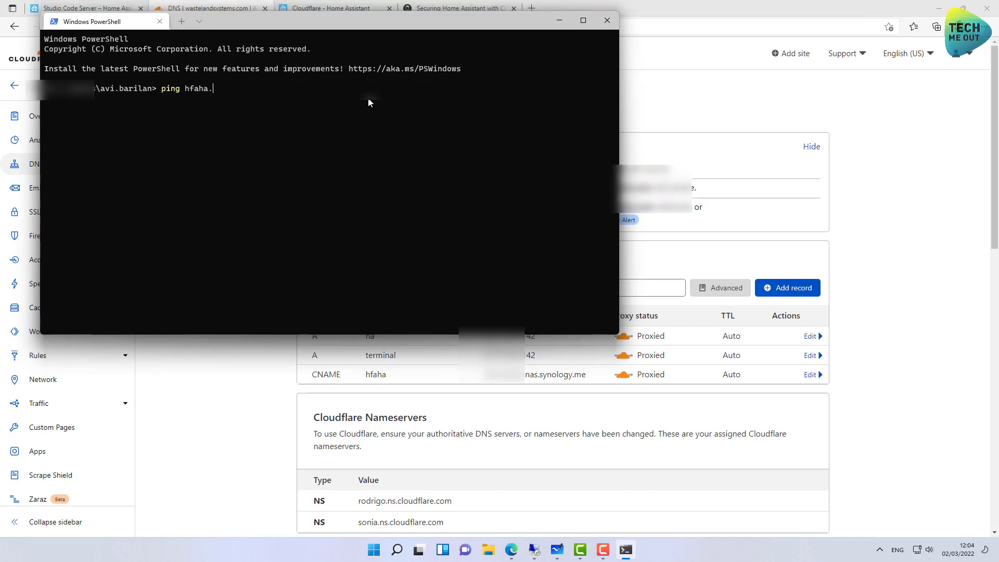
pyautogui.write('watelandsystems.com')
pyautogui.press('Return')
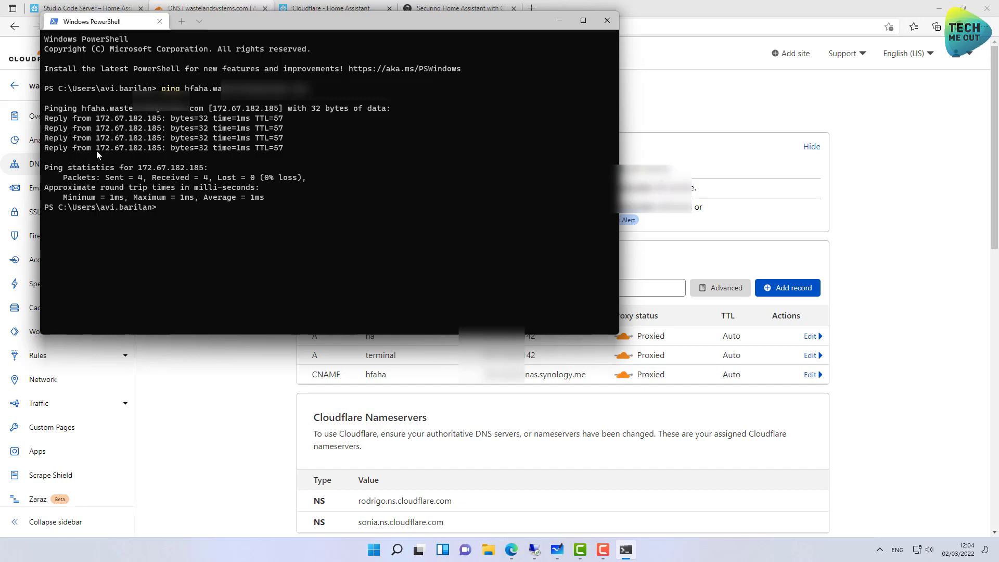
pyautogui.moveTo(145, 148); pyautogui.dragTo(159, 149)
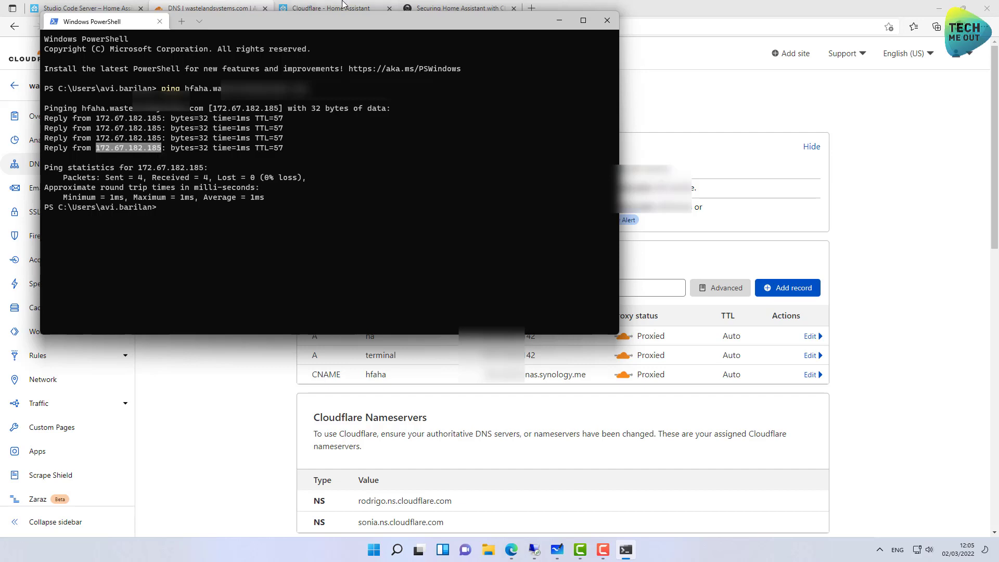
pyautogui.click(607, 20)
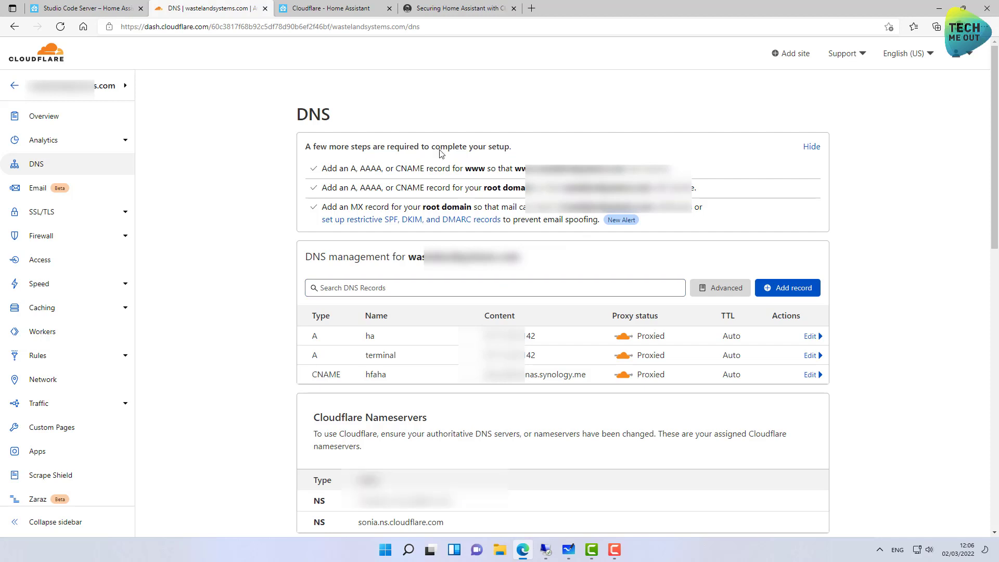
# Review configuration.yaml's http settings and select lines 5–28, including the Cloudflare trusted_proxies list.
pyautogui.click(102, 13)
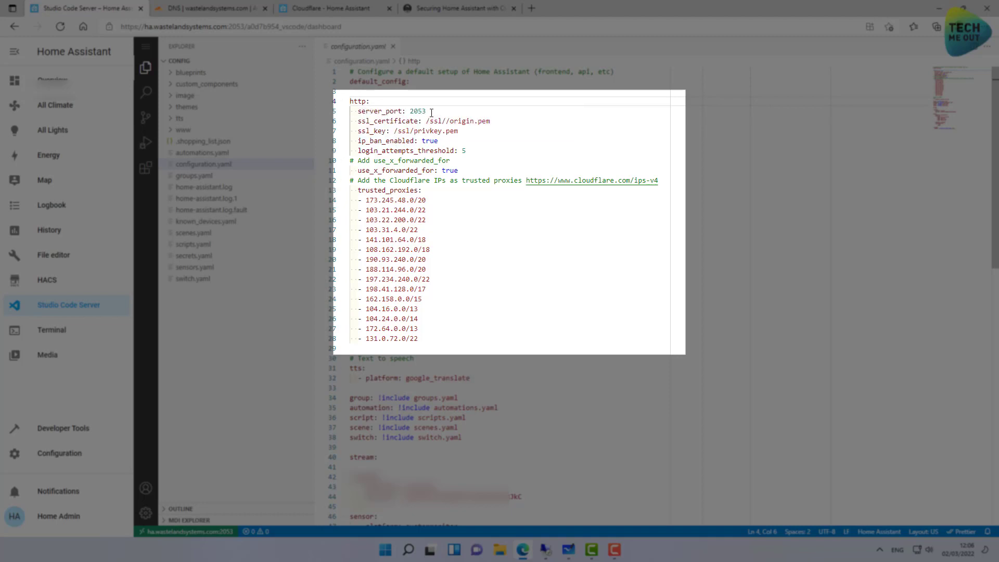
pyautogui.moveTo(431, 111); pyautogui.dragTo(366, 111)
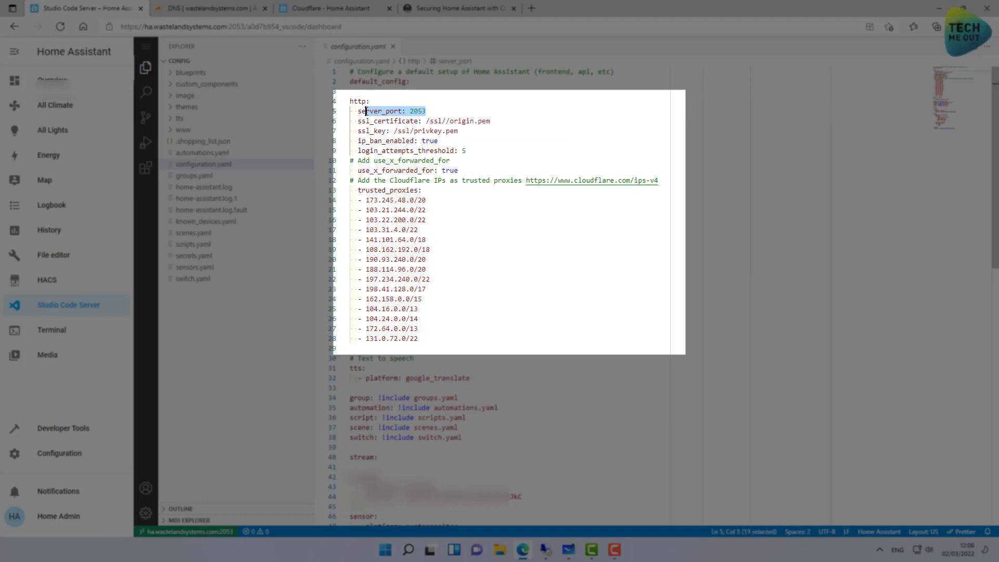
pyautogui.moveTo(460, 131); pyautogui.dragTo(357, 124)
pyautogui.moveTo(376, 128)
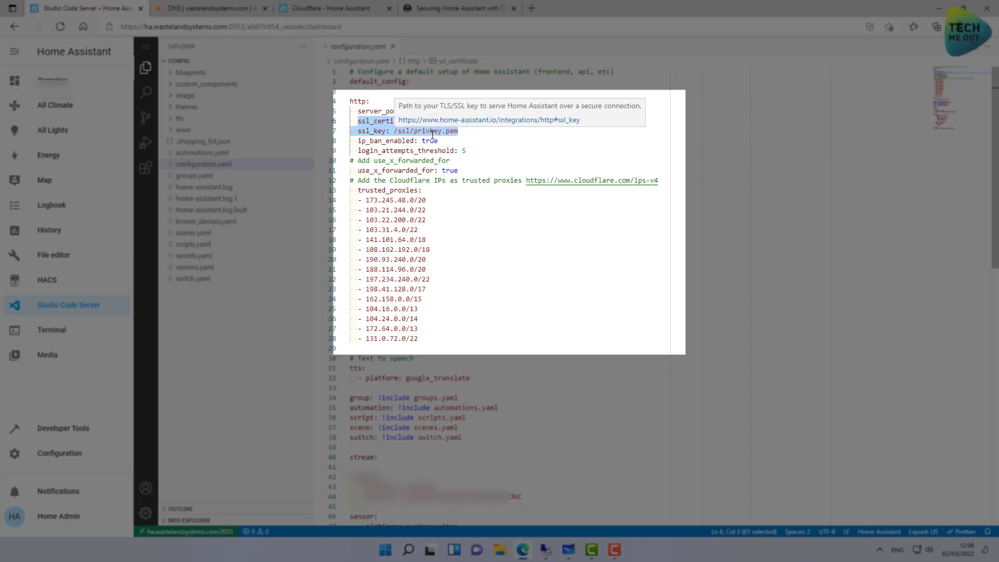
pyautogui.click(468, 131)
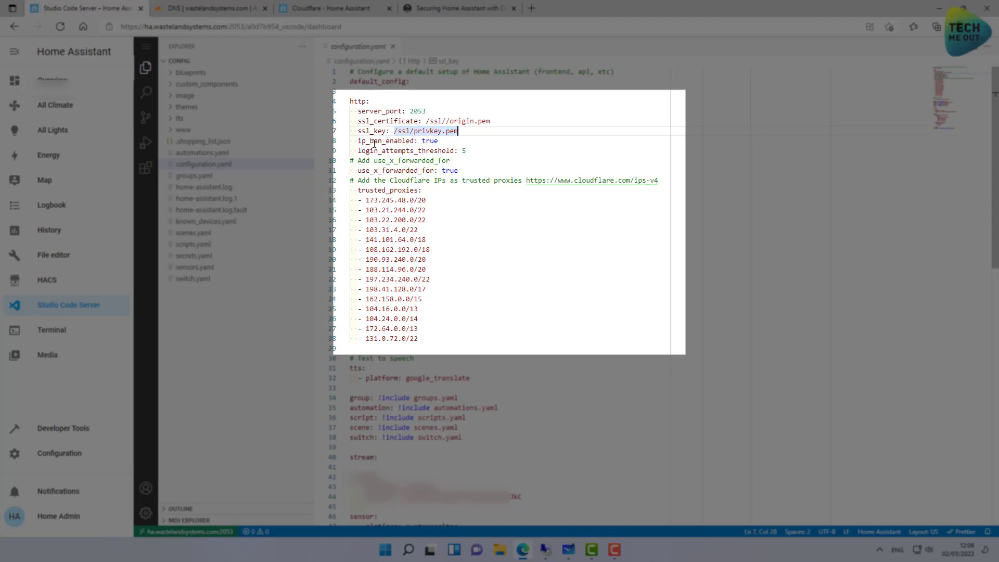
pyautogui.moveTo(402, 154)
pyautogui.moveTo(359, 170)
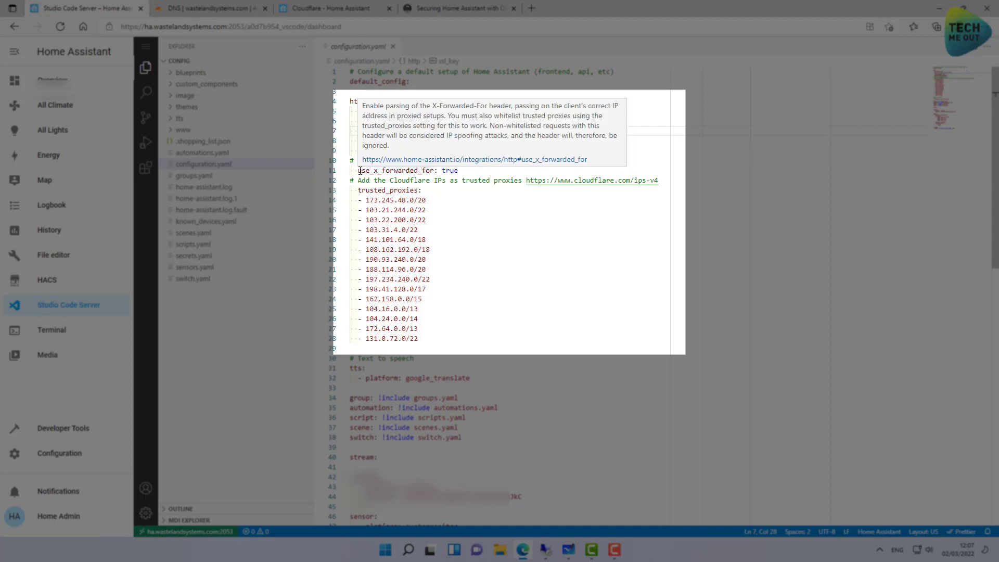
pyautogui.moveTo(359, 170); pyautogui.dragTo(436, 171)
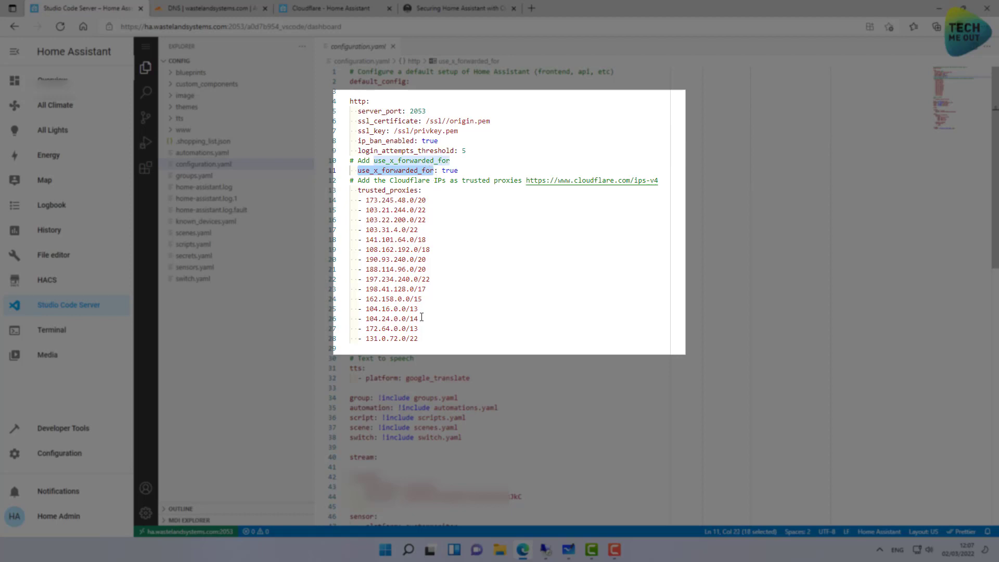
pyautogui.moveTo(419, 338); pyautogui.dragTo(359, 200)
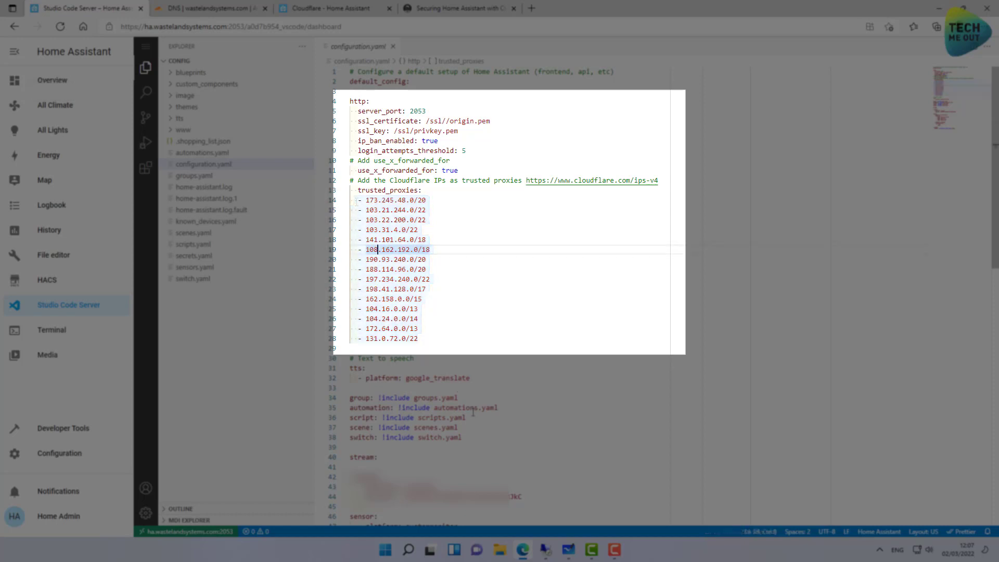
pyautogui.click(432, 341)
pyautogui.moveTo(432, 341); pyautogui.dragTo(344, 107)
pyautogui.hotkey('ctrl', 'c')
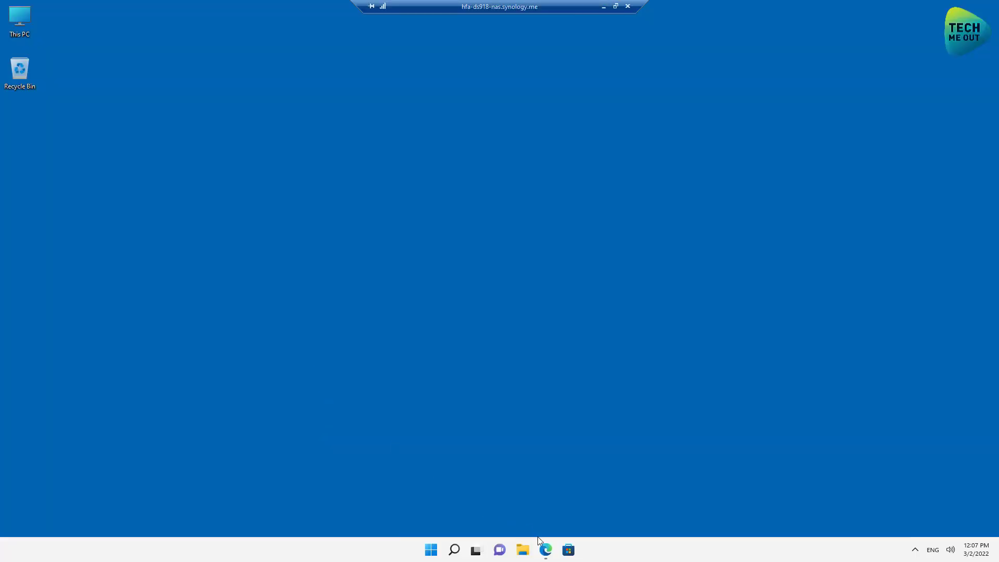
# Paste the copied http block at line 5, then open the installed add-ons overview.
pyautogui.click(545, 550)
pyautogui.click(58, 451)
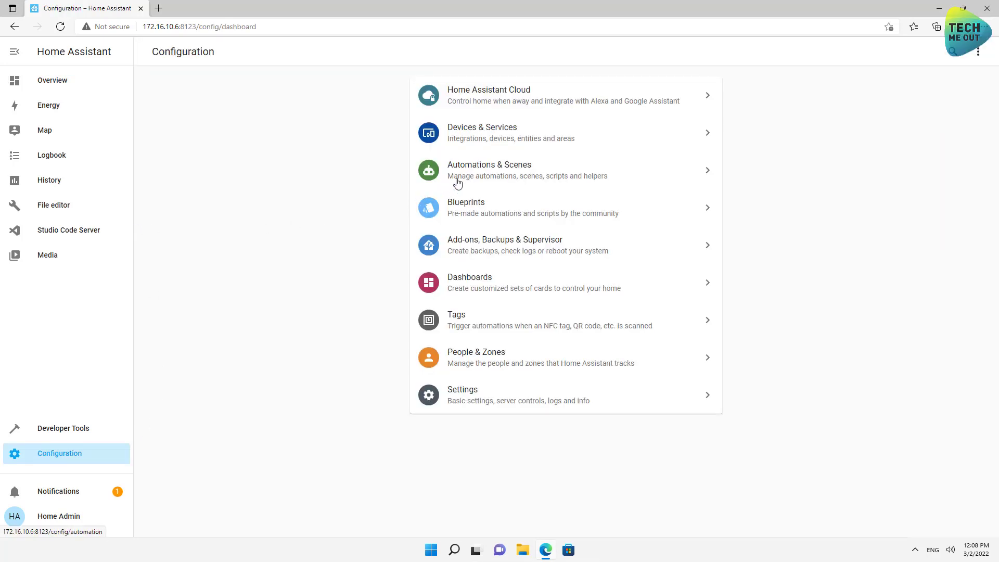
pyautogui.click(479, 248)
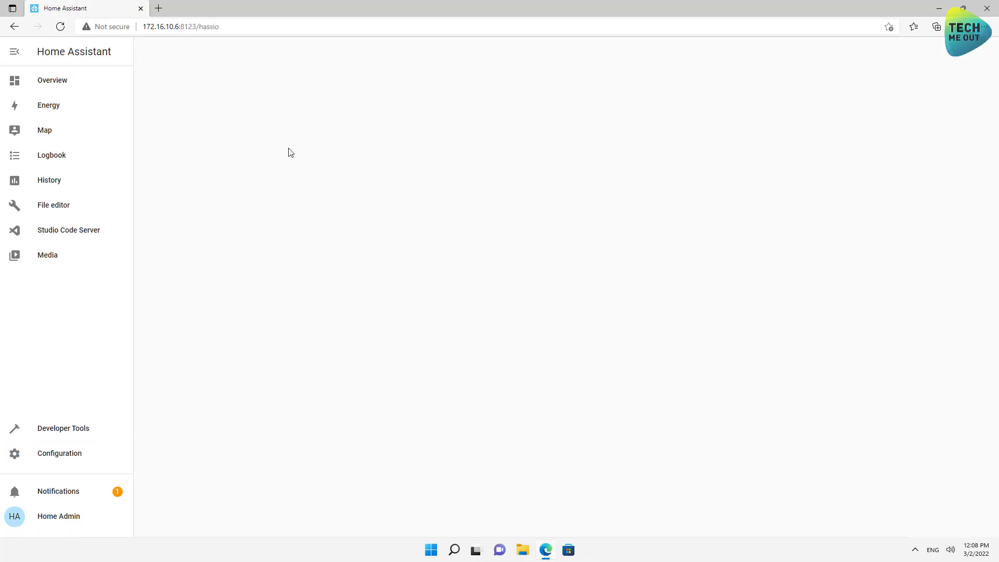
pyautogui.click(372, 111)
pyautogui.hotkey('ctrl', 'v')
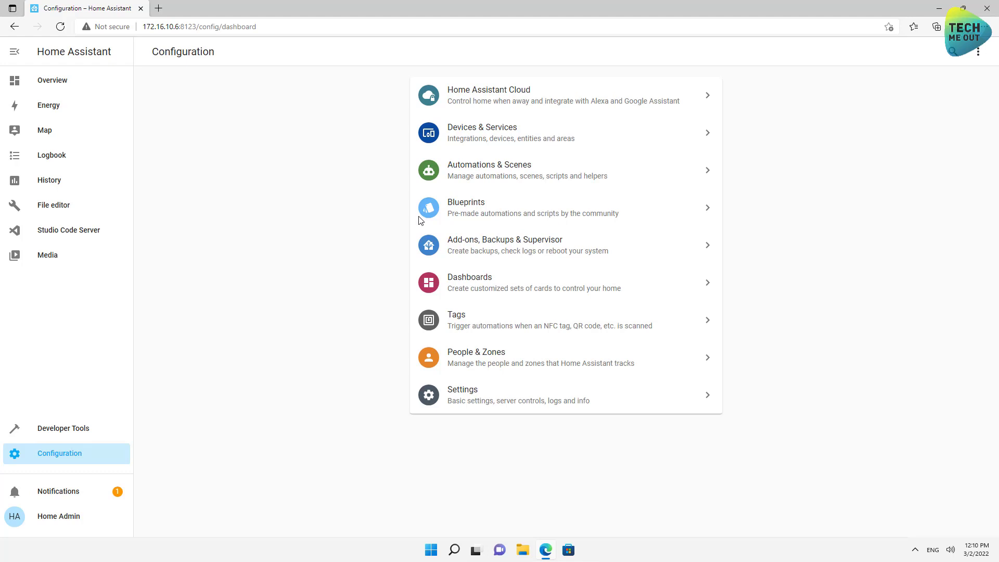
pyautogui.click(453, 230)
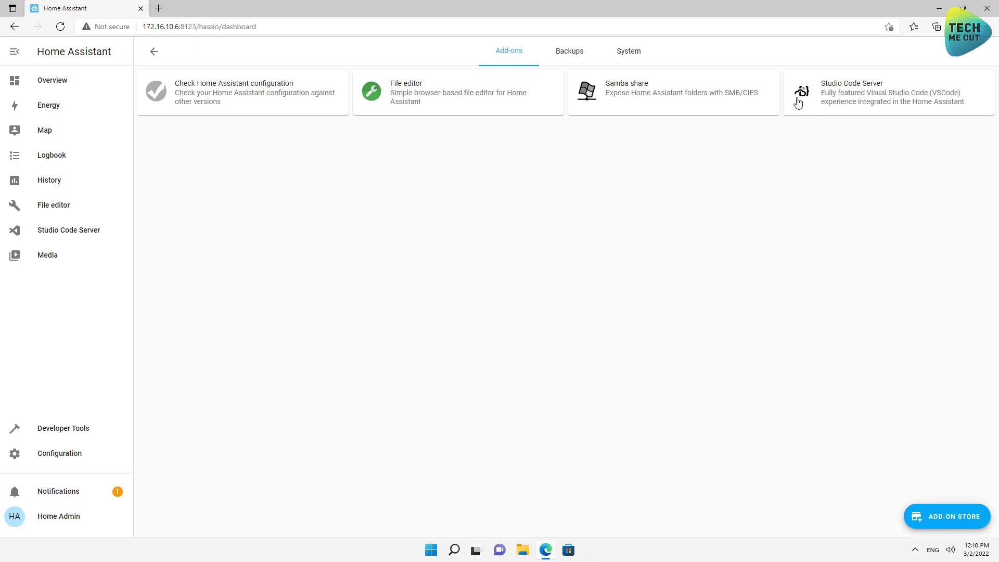
# Open the Samba share add-on and start it.
pyautogui.click(678, 98)
pyautogui.click(323, 316)
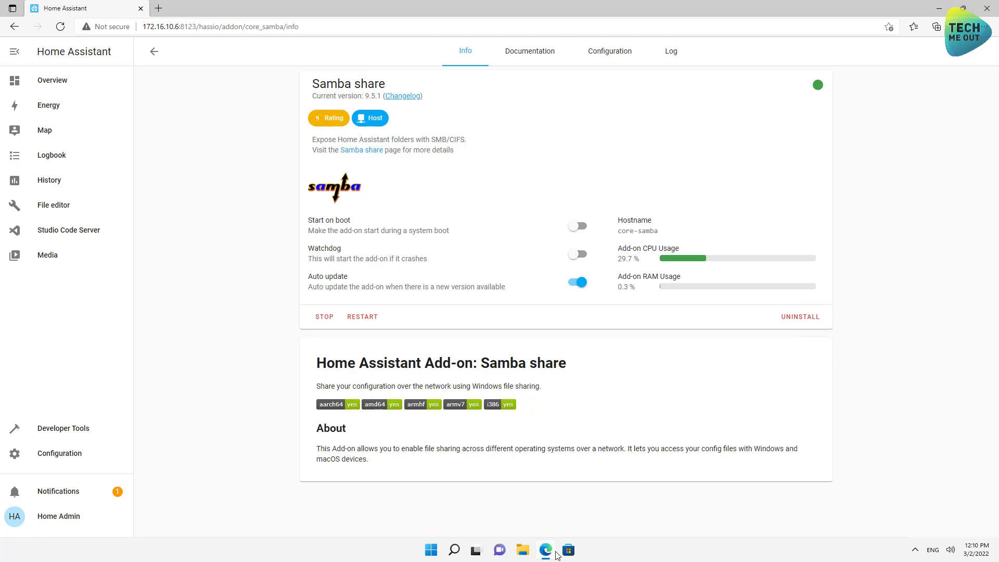
# Open the ssl folder on the 172.16.10.6 network share in File Explorer.
pyautogui.click(522, 555)
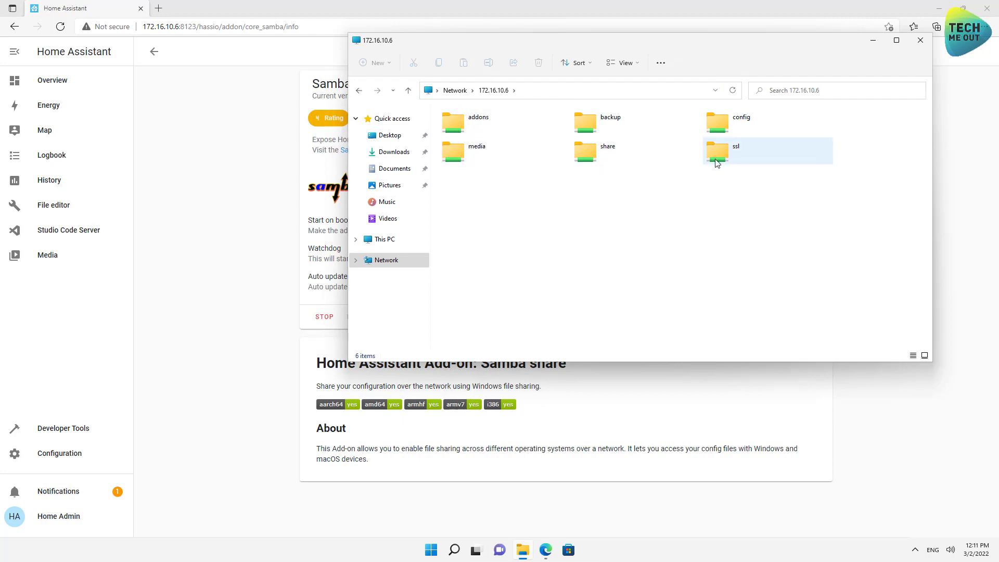
pyautogui.click(738, 160)
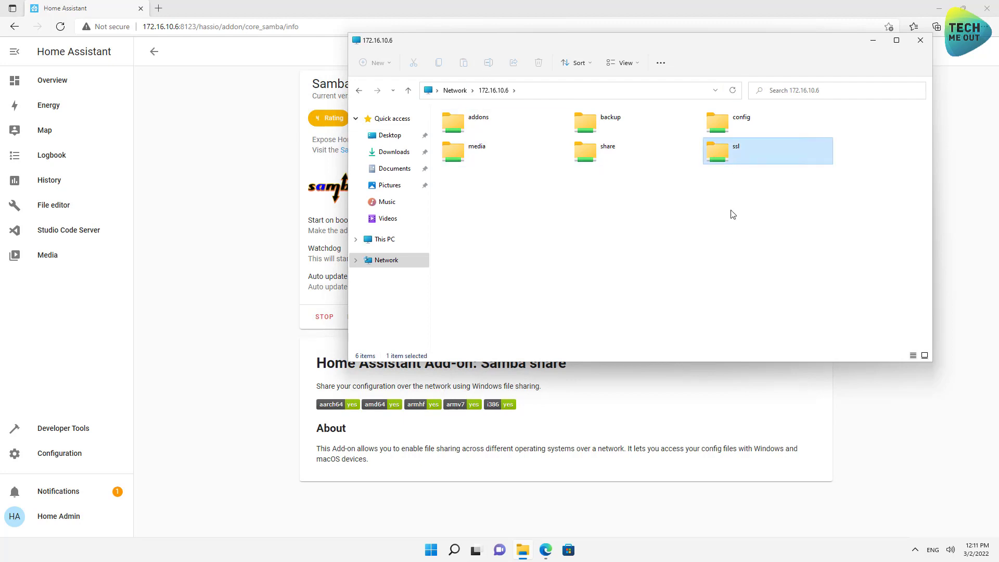
pyautogui.press('Return')
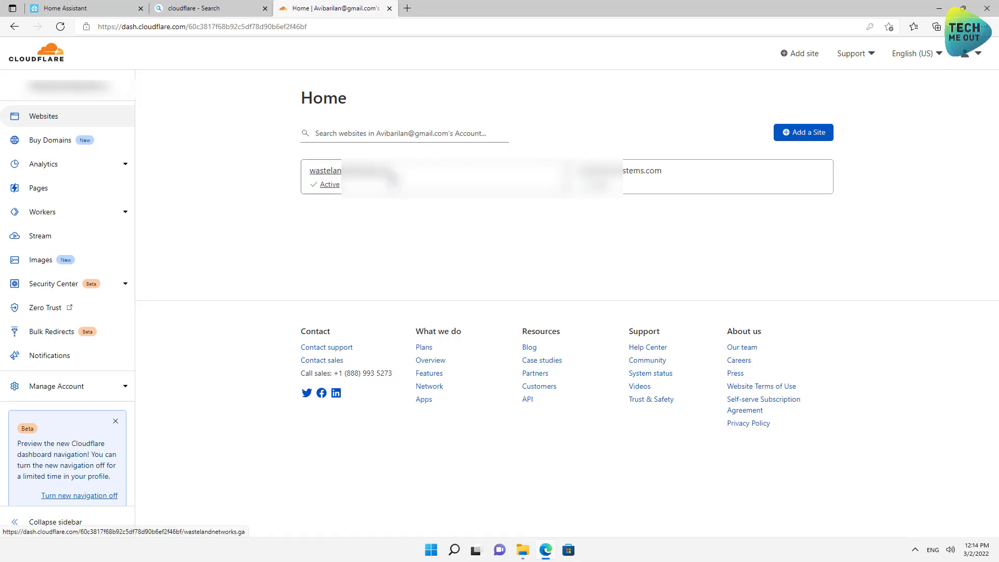
# Go to wastelandnetworks.ga's SSL/TLS Origin Server certificates page.
pyautogui.click(422, 185)
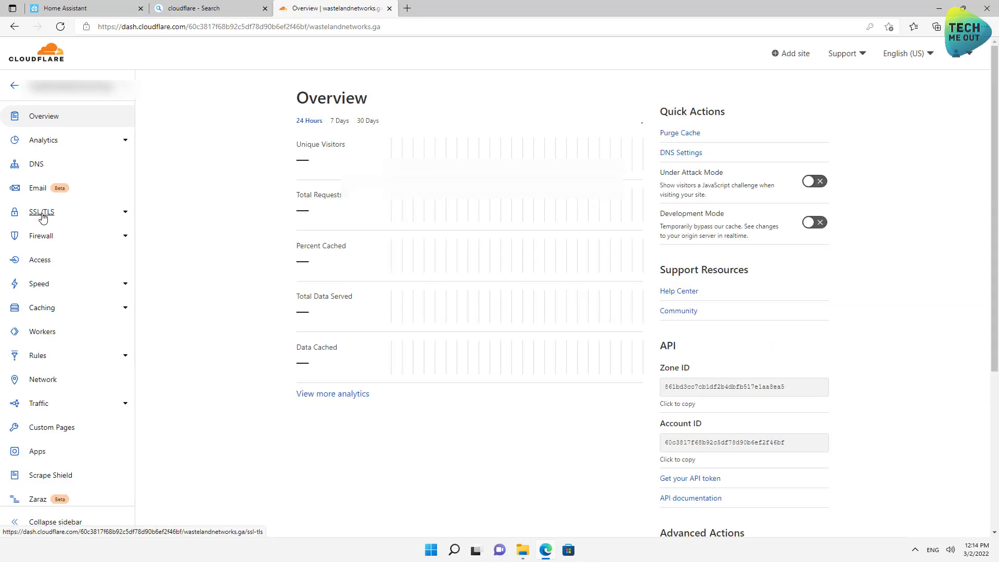
pyautogui.click(42, 215)
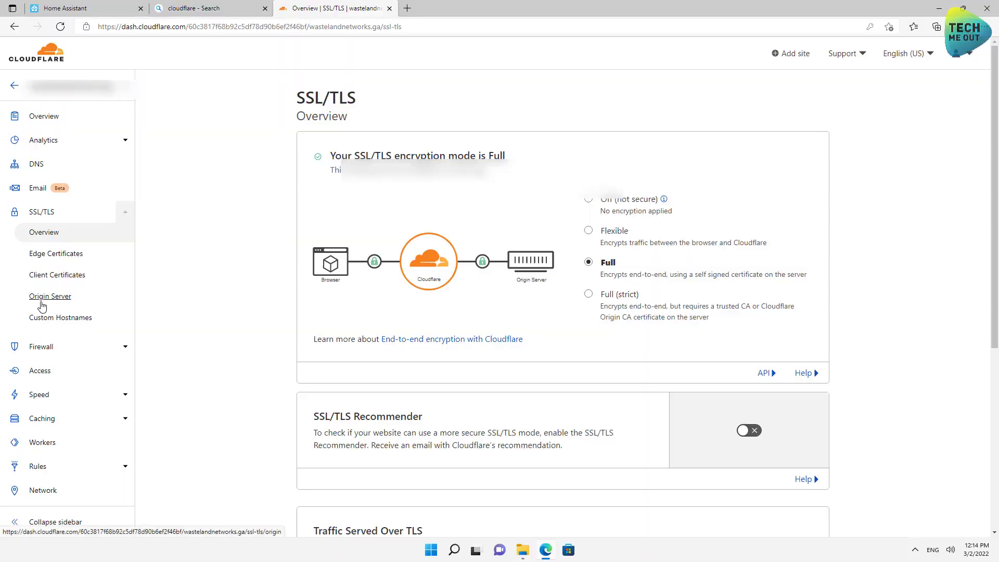
pyautogui.click(51, 299)
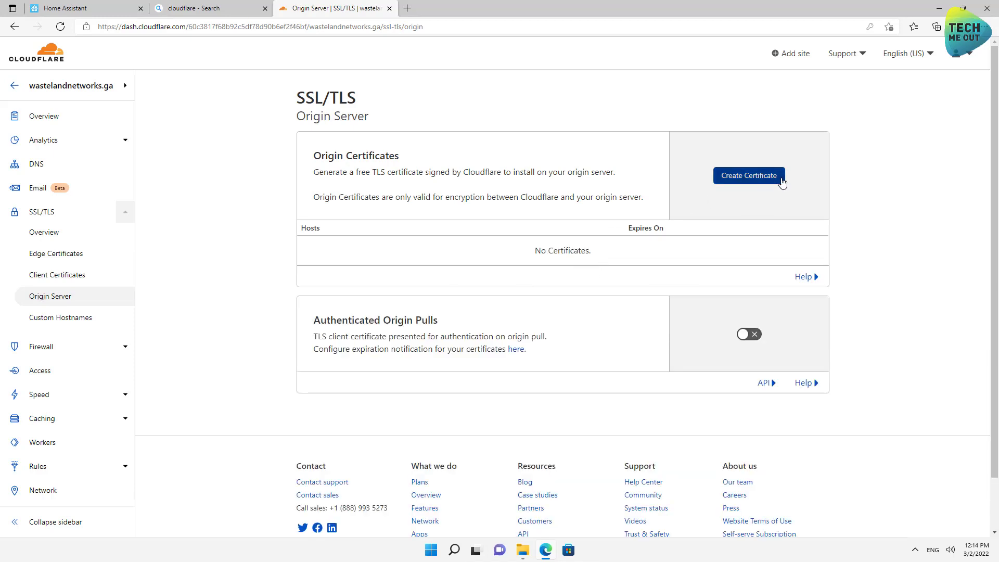
# Create an RSA (2048) origin certificate with 15-year validity for the site's hostnames.
pyautogui.click(766, 185)
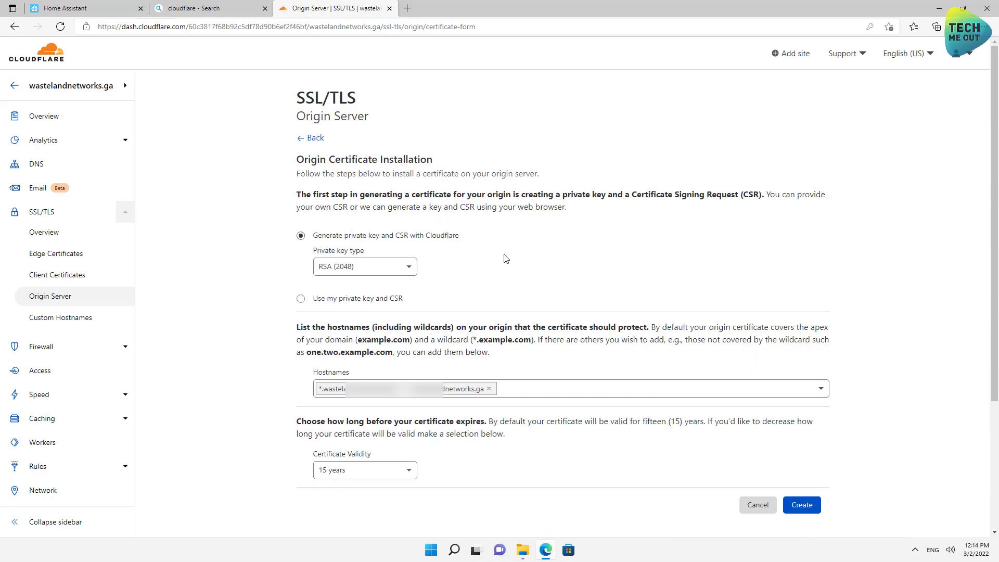
pyautogui.click(399, 471)
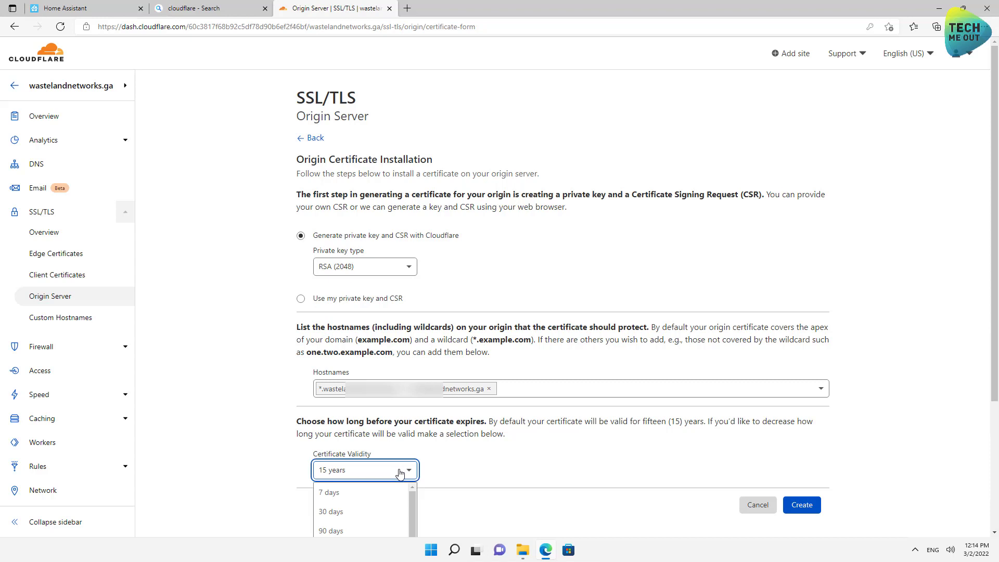
pyautogui.click(457, 471)
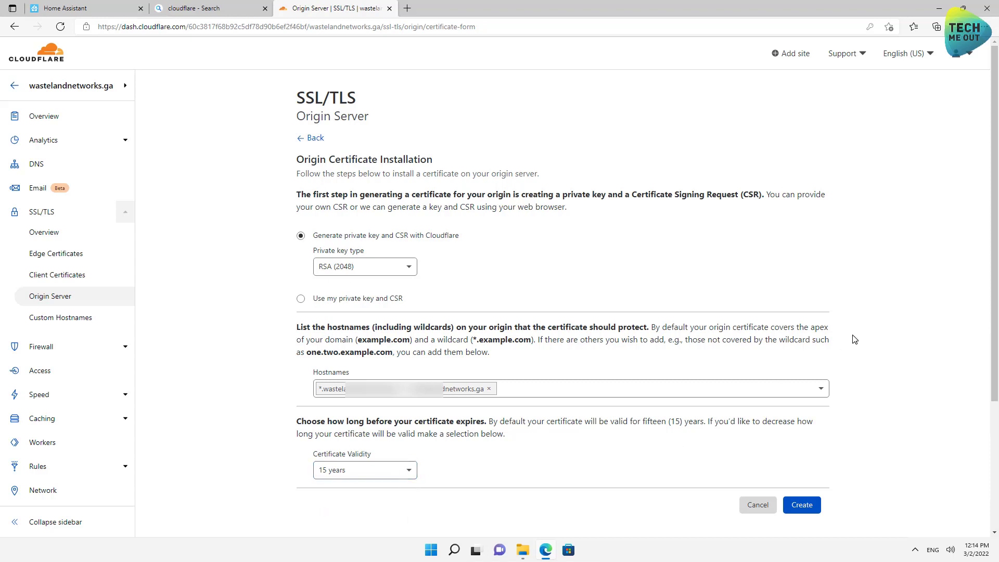
pyautogui.click(801, 505)
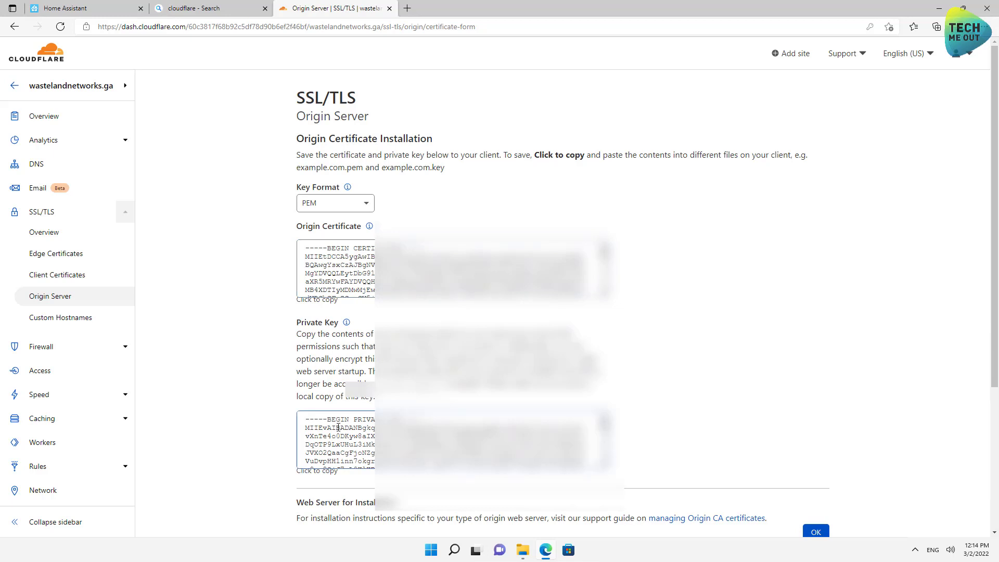
# Copy the Cloudflare origin certificate and paste it into a new WordPad document.
pyautogui.click(431, 549)
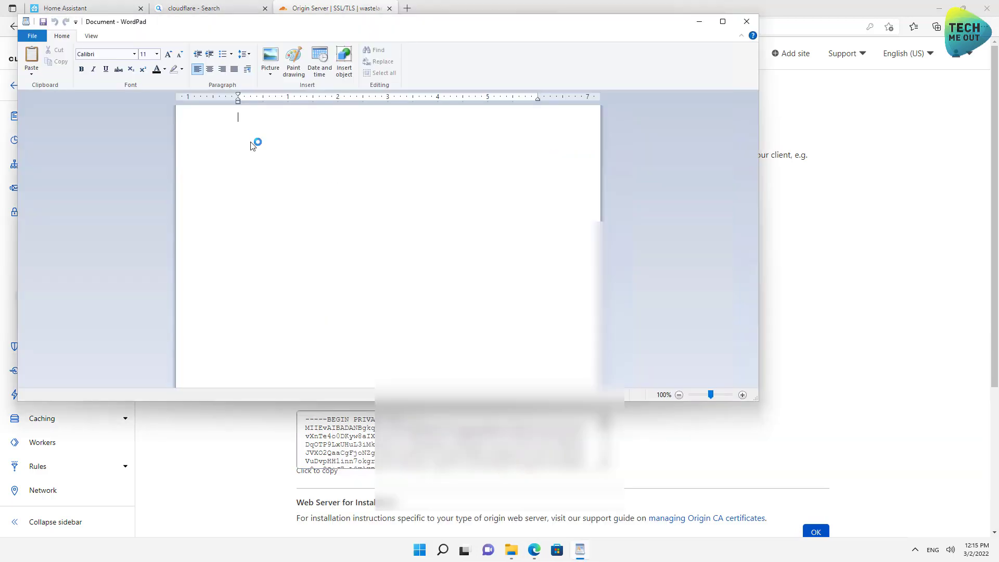
pyautogui.click(201, 410)
pyautogui.click(354, 277)
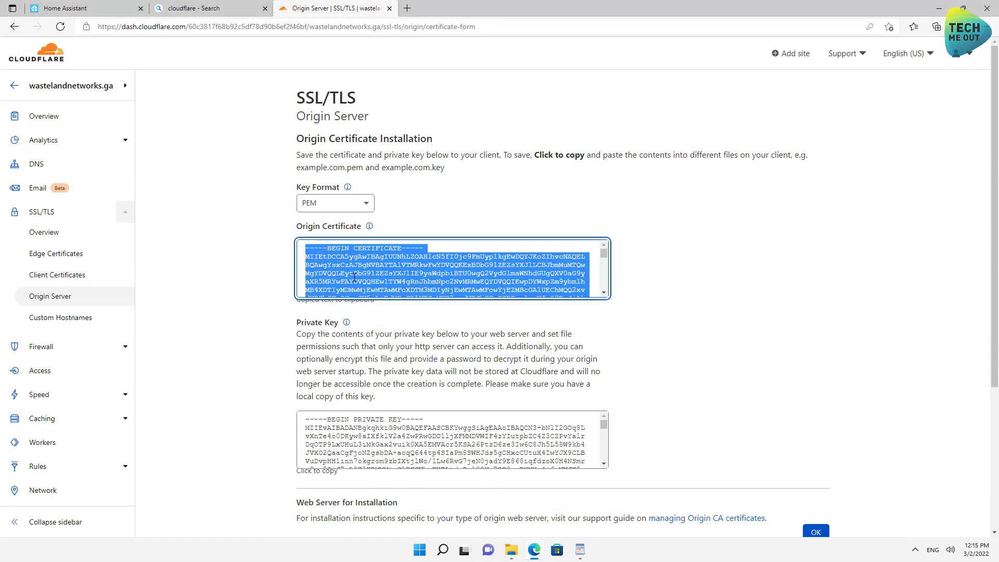
pyautogui.click(580, 550)
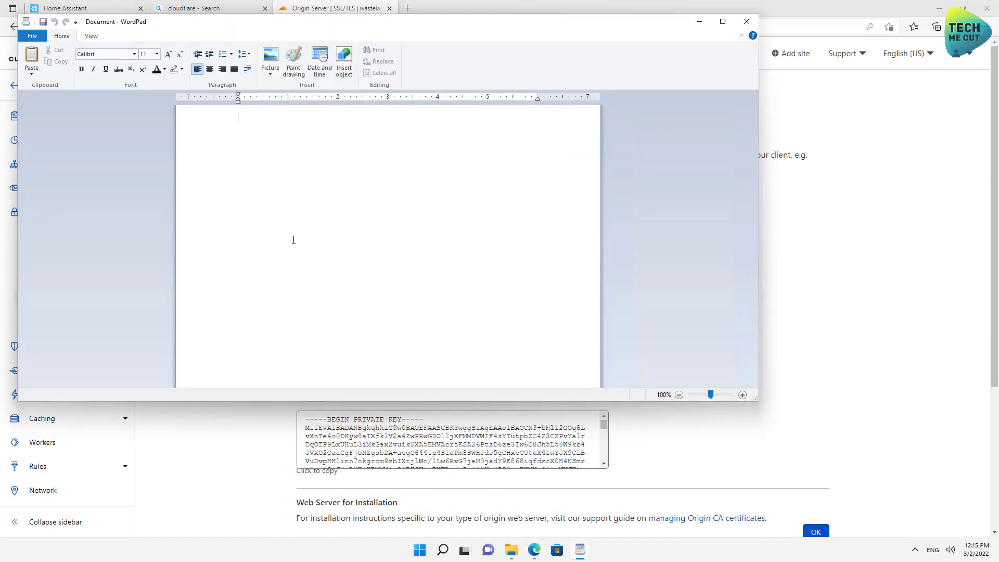
pyautogui.hotkey('ctrl', 'v')
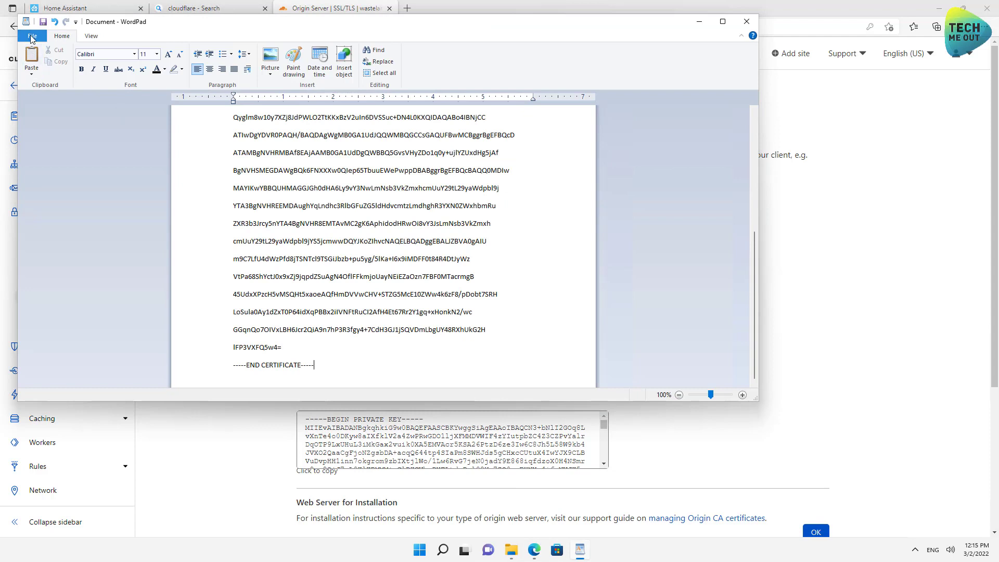
# Save the document as plain text on the Desktop, named origin.pem.
pyautogui.click(32, 36)
pyautogui.moveTo(42, 120)
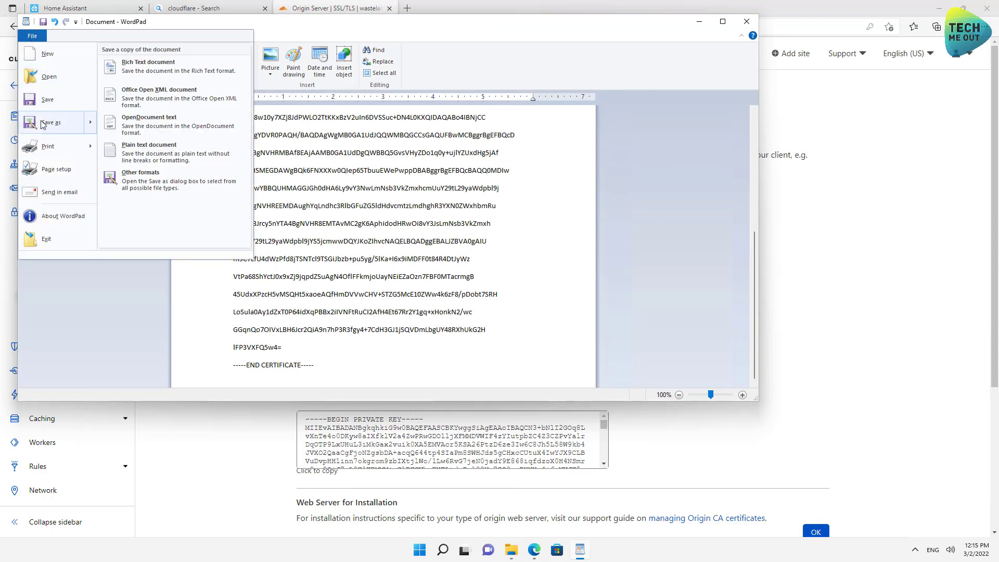
pyautogui.click(135, 153)
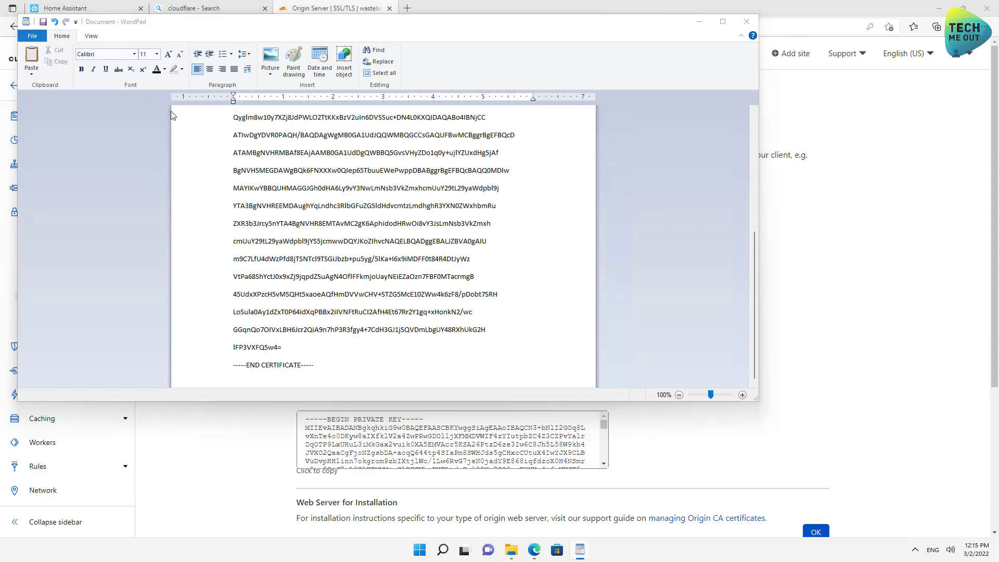
pyautogui.click(74, 106)
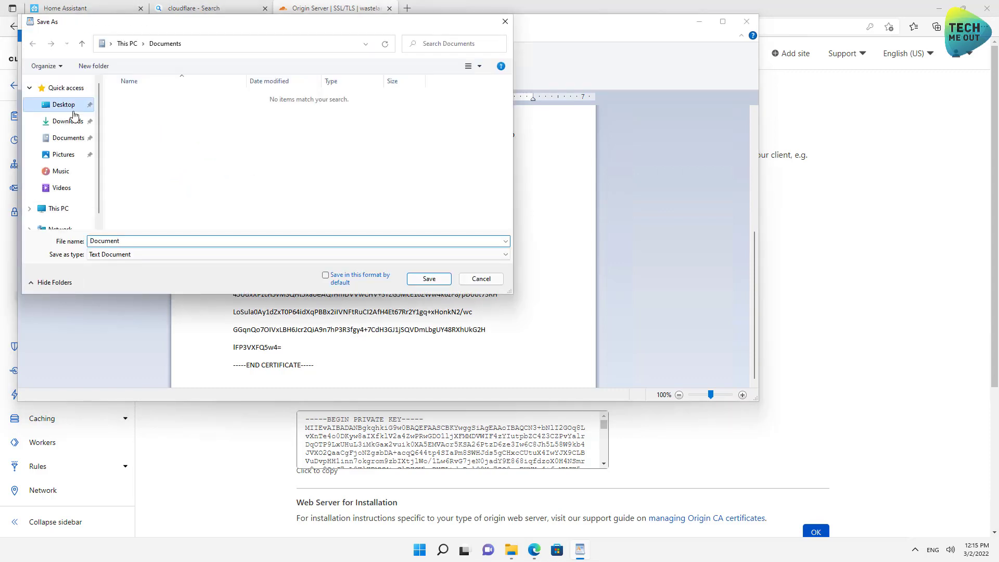
pyautogui.doubleClick(140, 240)
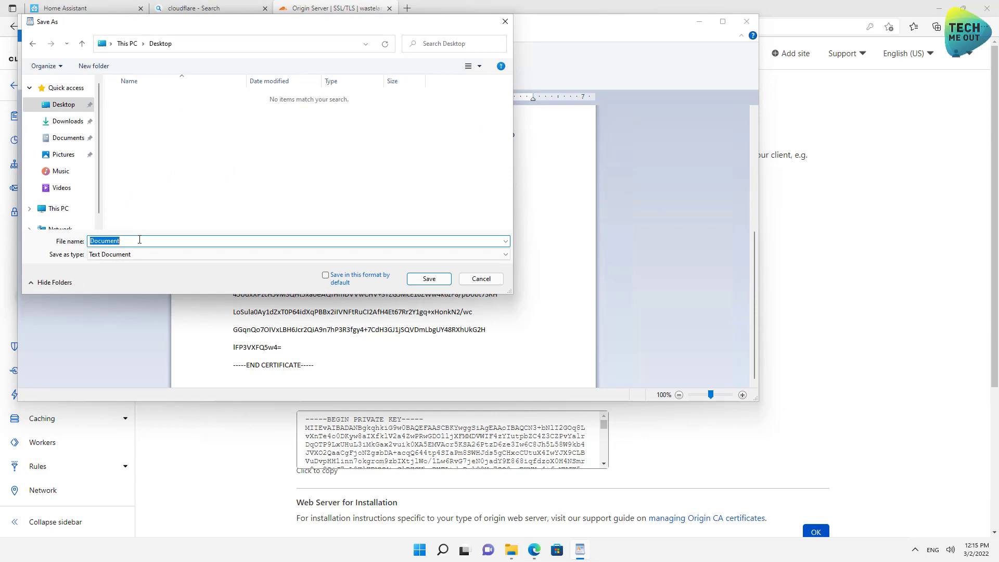
pyautogui.write('origin.pem')
pyautogui.click(427, 280)
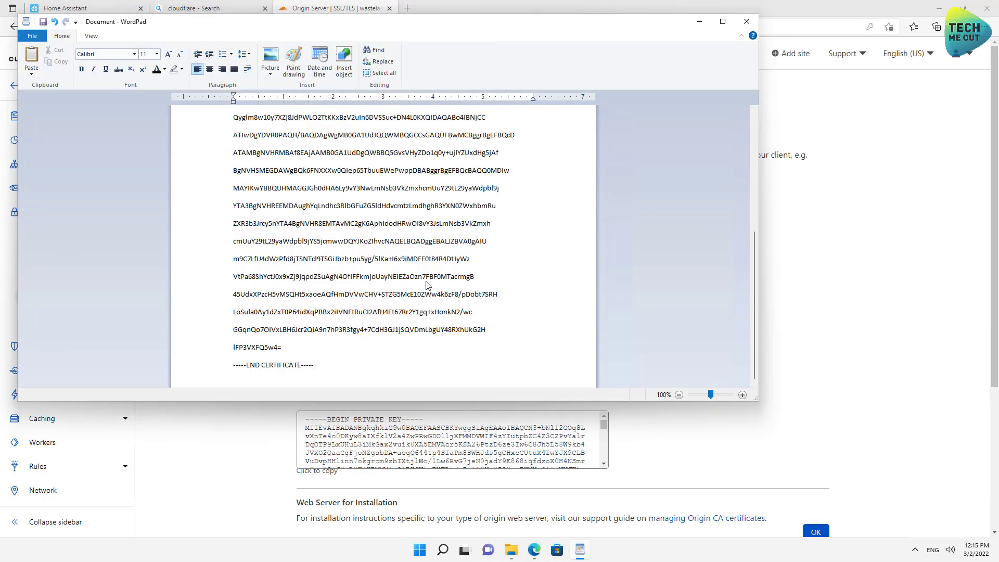
# Accept text-only format, then paste the Cloudflare private key into a new WordPad document.
pyautogui.click(416, 249)
pyautogui.click(32, 35)
pyautogui.click(37, 53)
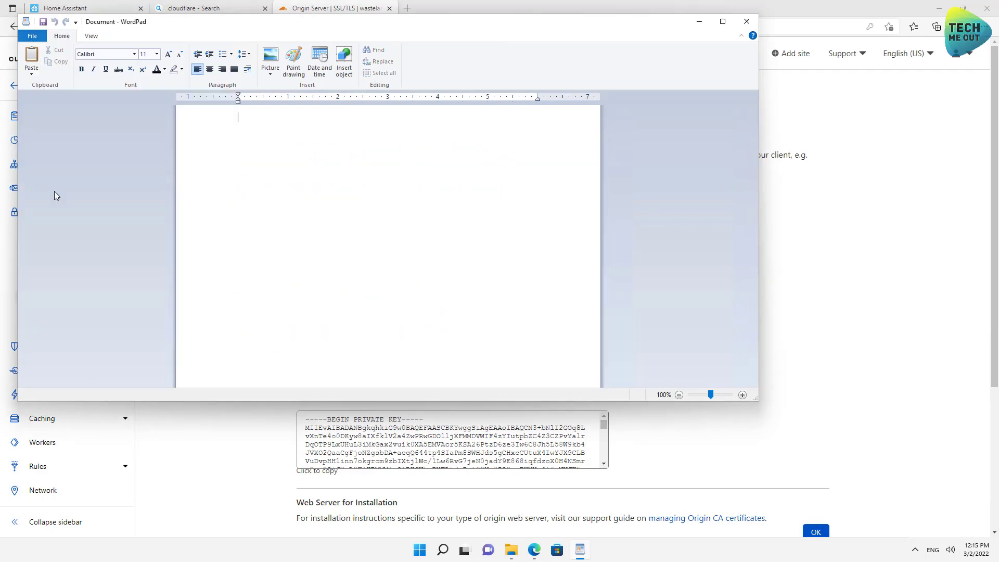
pyautogui.click(227, 451)
pyautogui.click(380, 444)
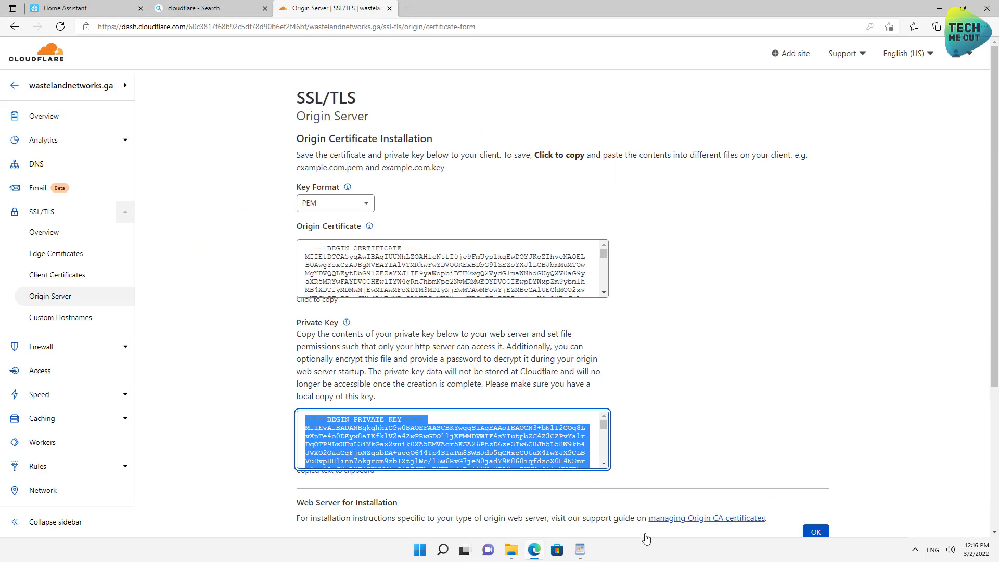
pyautogui.click(579, 549)
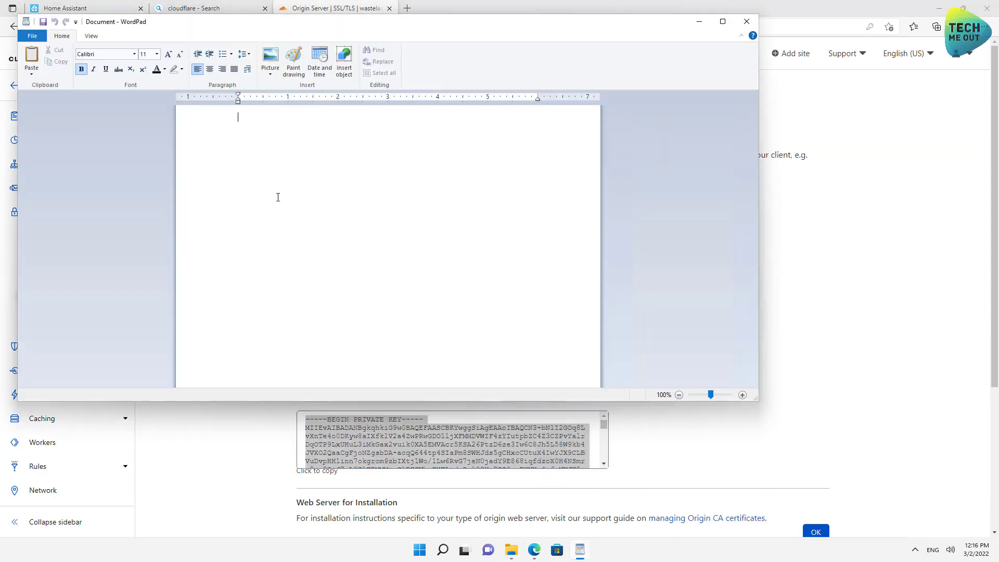
pyautogui.hotkey('ctrl', 'v')
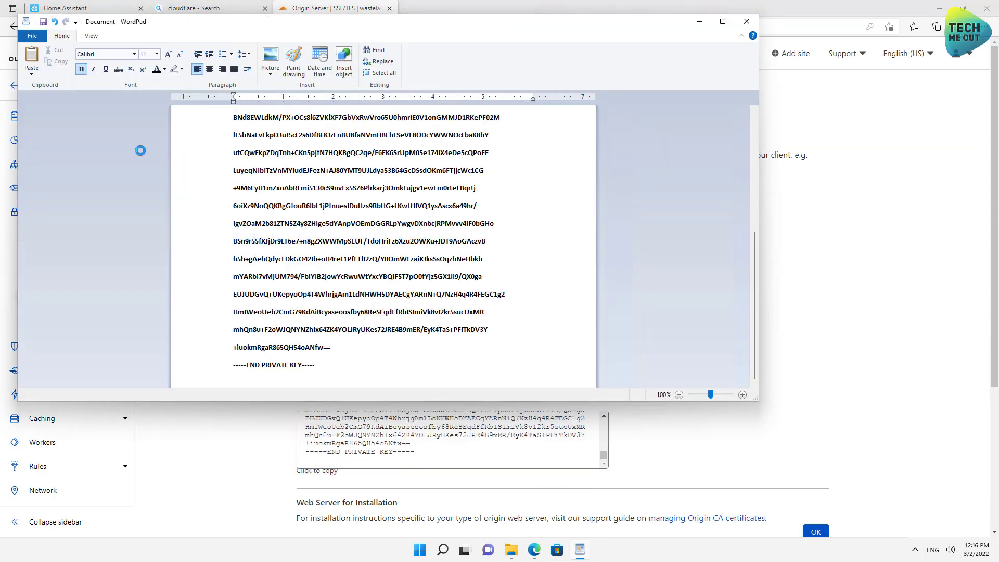
# Save the private key document on the Desktop as privkey.pem.
pyautogui.hotkey('ctrl', 's')
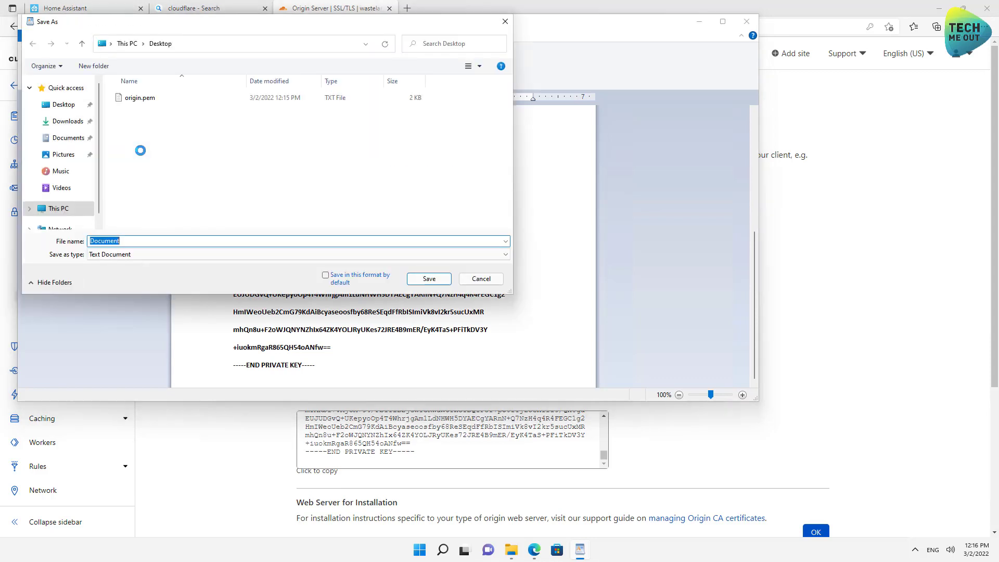
pyautogui.write('privkey.pem')
pyautogui.click(425, 280)
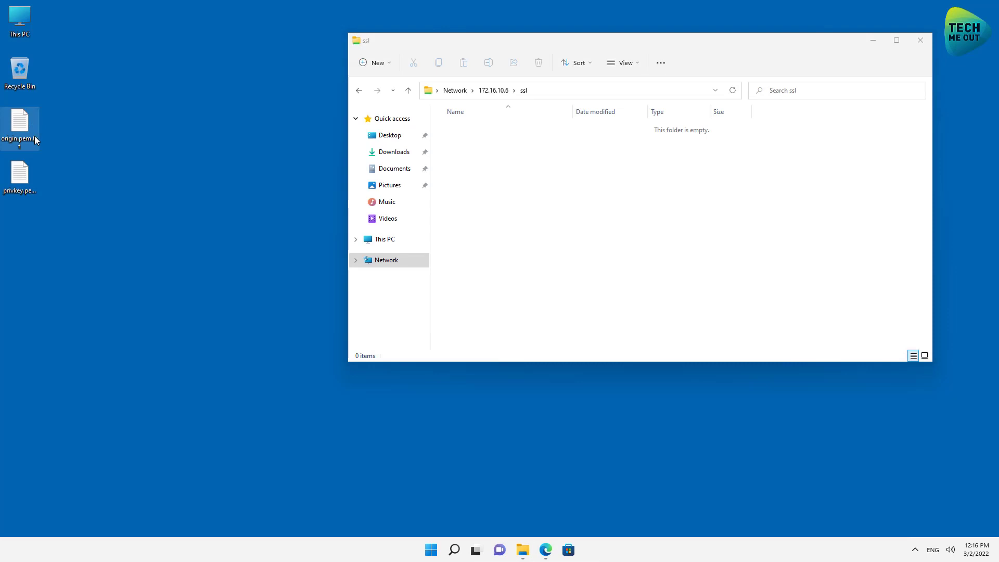
# Rename the desktop certificate file to origin.pem, accepting the extension-change warning.
pyautogui.click(35, 139)
pyautogui.press('End')
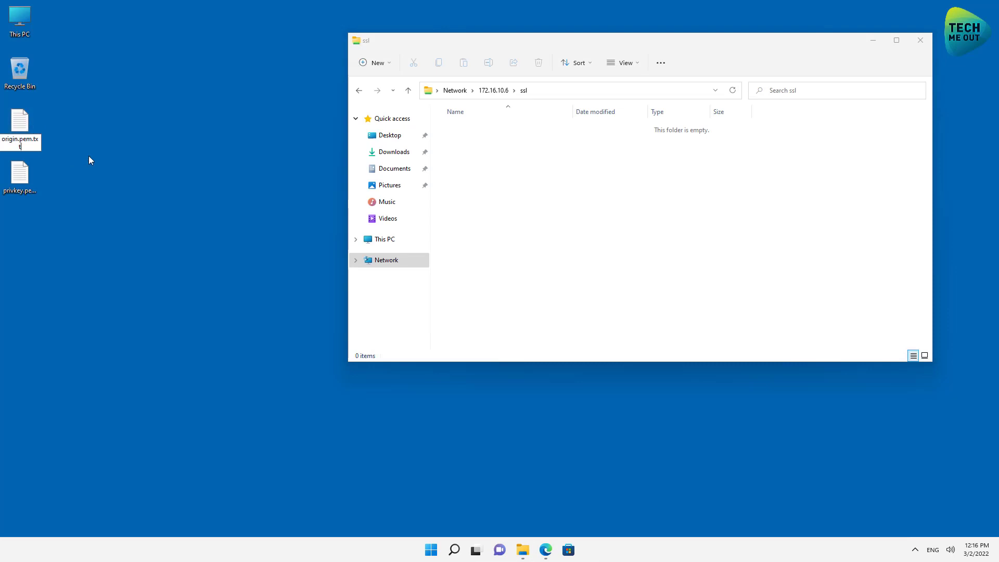
pyautogui.press('BackSpace')
pyautogui.press('BackSpace')
pyautogui.press('BackSpace')
pyautogui.press('BackSpace')
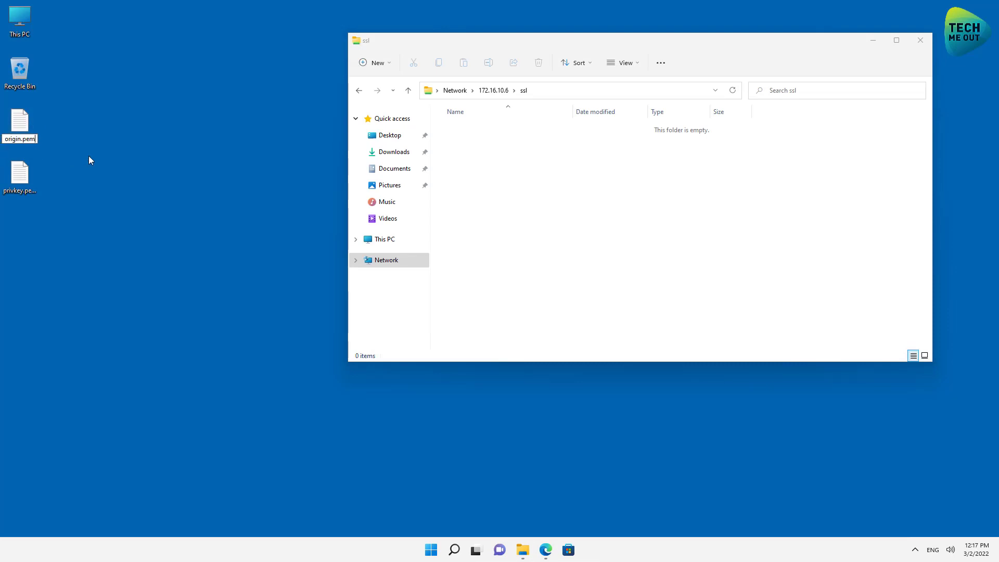
pyautogui.press('Return')
pyautogui.click(545, 276)
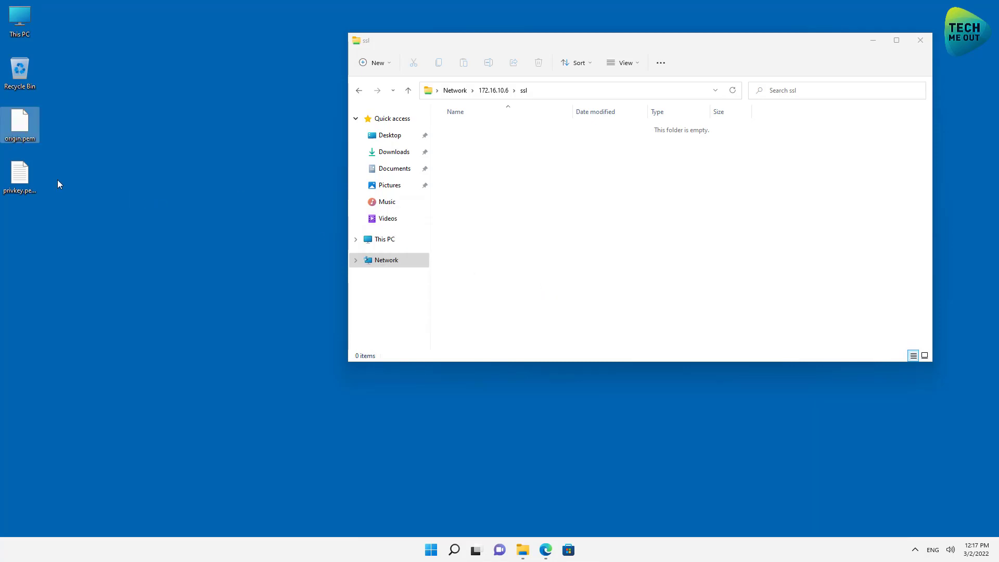
# Rename the key file to privkey.pem, then move both .pem files into the ssl share.
pyautogui.click(20, 174)
pyautogui.press('F2')
pyautogui.press('End')
pyautogui.press('Return')
pyautogui.press('Return')
pyautogui.click(170, 206)
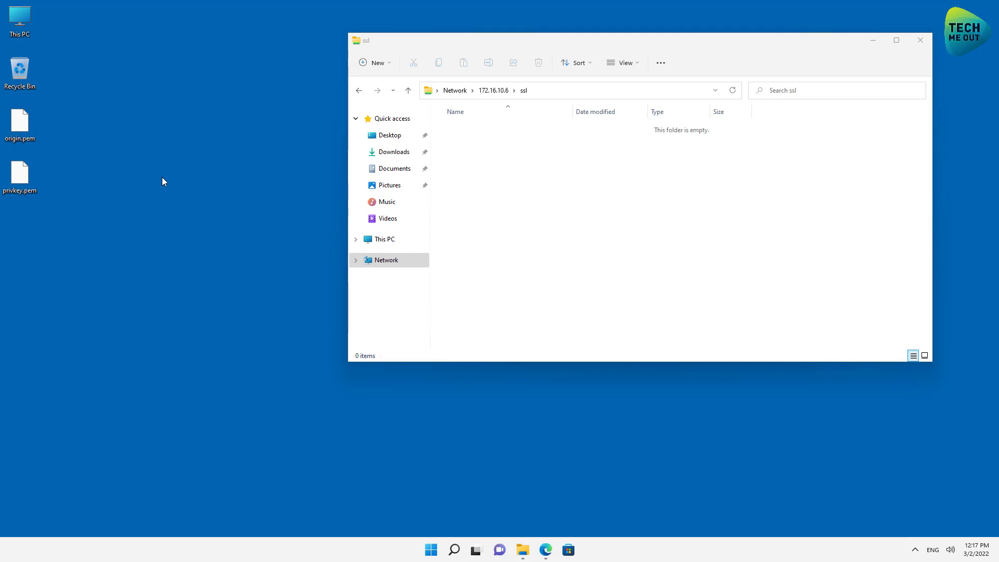
pyautogui.moveTo(118, 217); pyautogui.dragTo(471, 180)
pyautogui.click(337, 207)
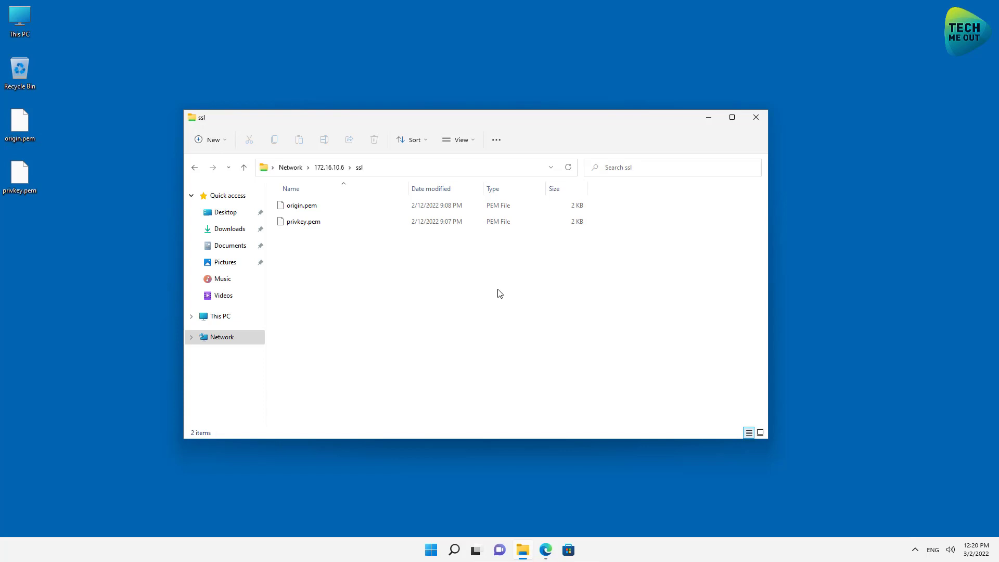
pyautogui.click(756, 117)
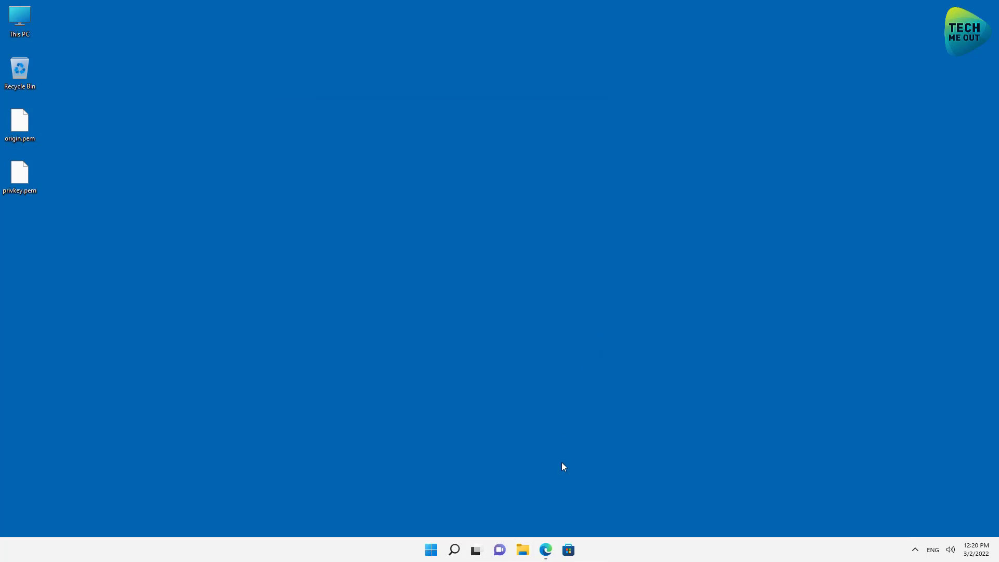
pyautogui.click(545, 548)
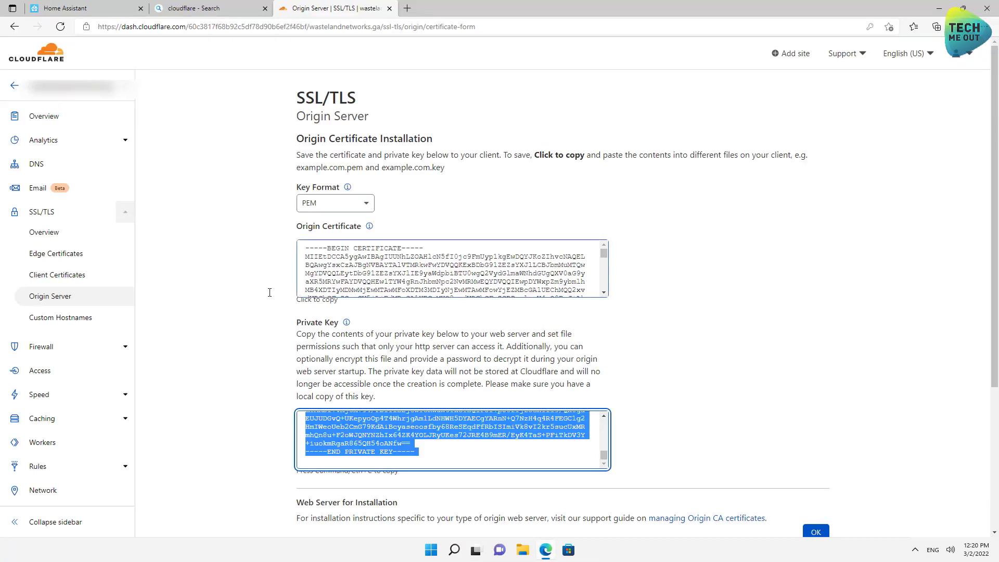
pyautogui.click(102, 11)
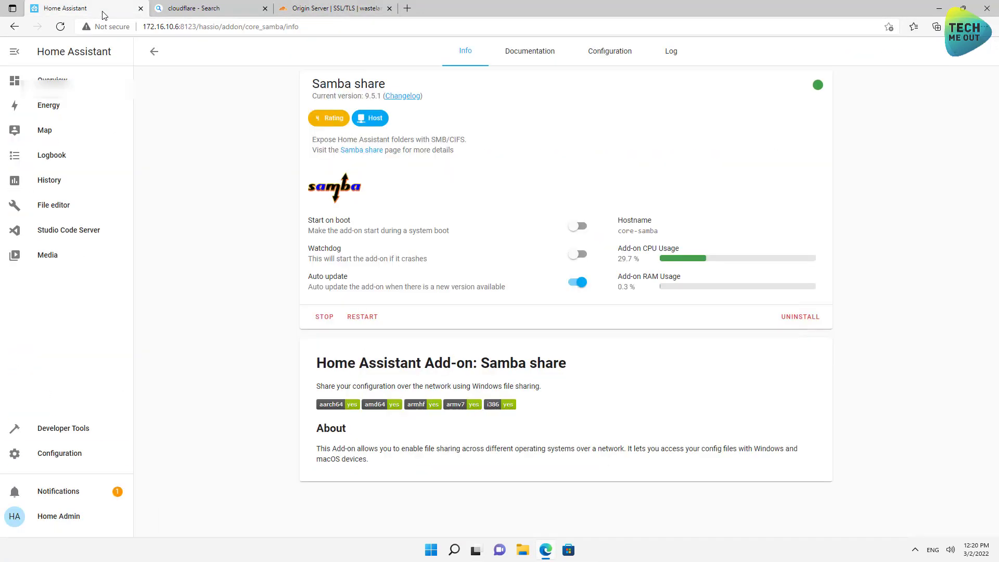
pyautogui.click(56, 460)
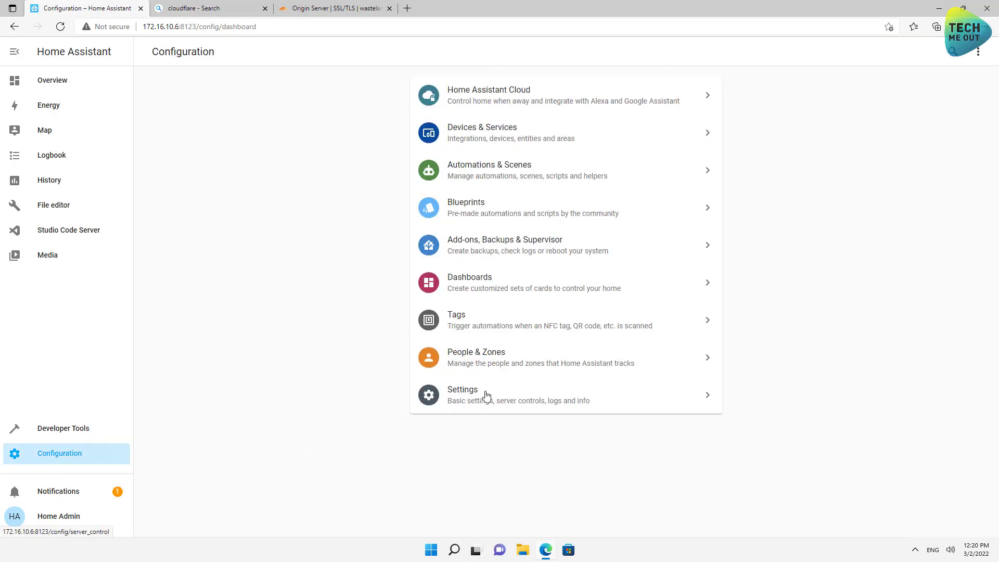
pyautogui.click(485, 396)
pyautogui.click(671, 208)
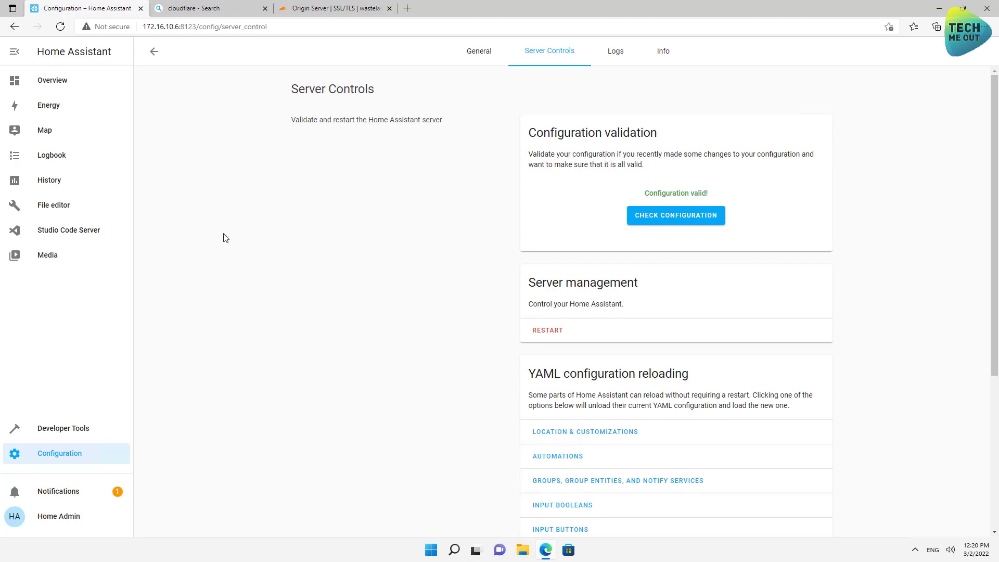
# Reboot the host from the Supervisor System page and confirm the reboot.
pyautogui.click(66, 457)
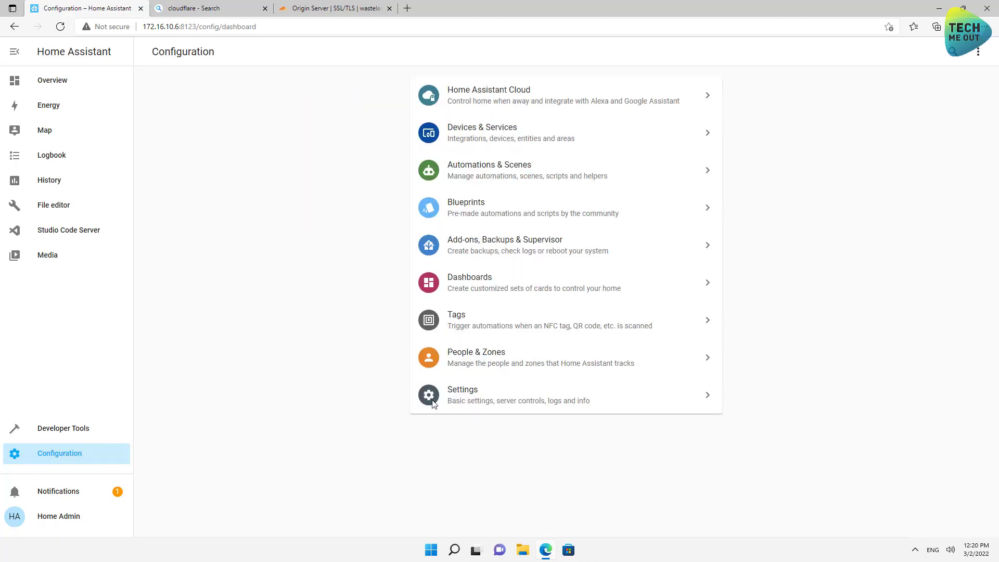
pyautogui.click(497, 256)
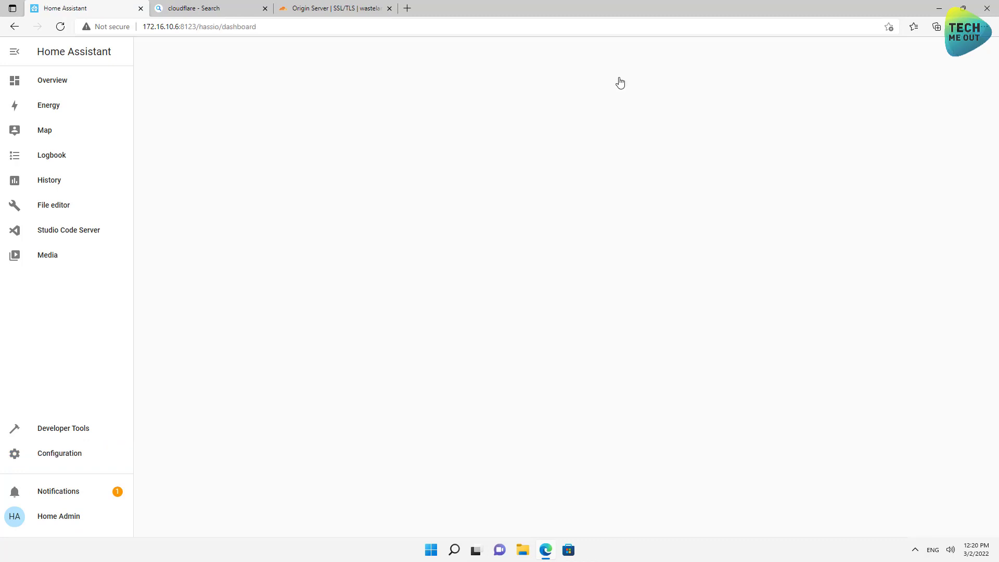
pyautogui.click(635, 51)
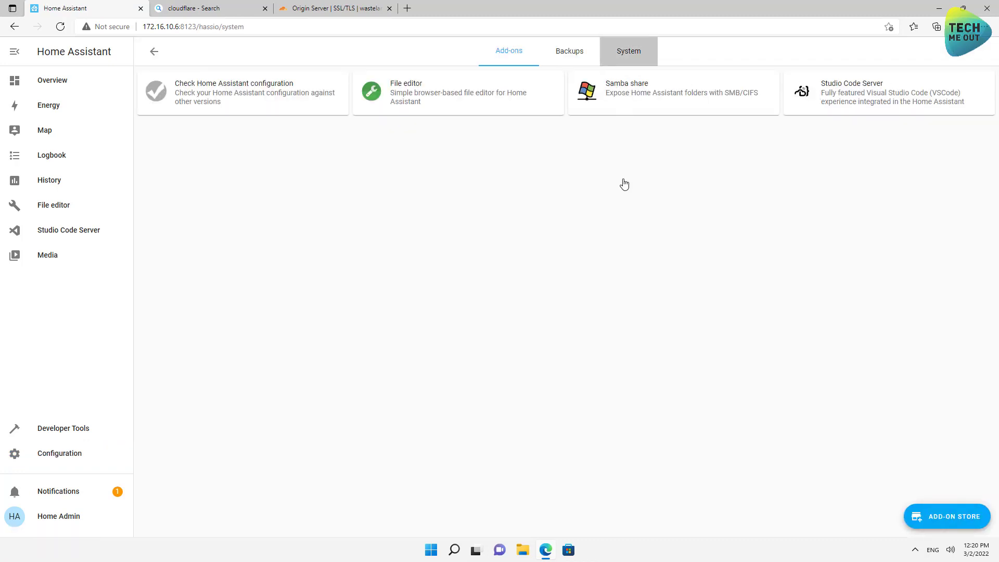
pyautogui.click(600, 277)
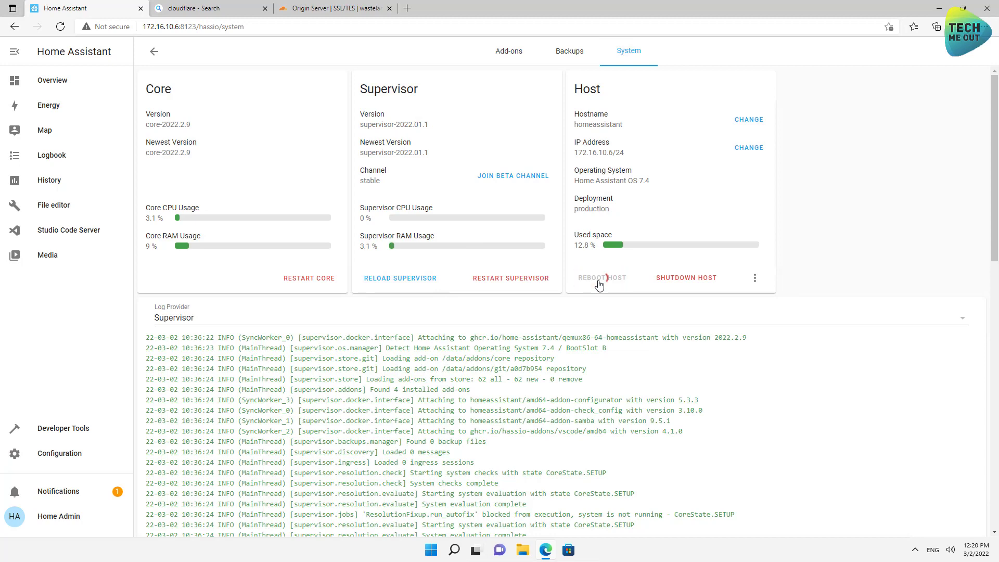
pyautogui.click(631, 334)
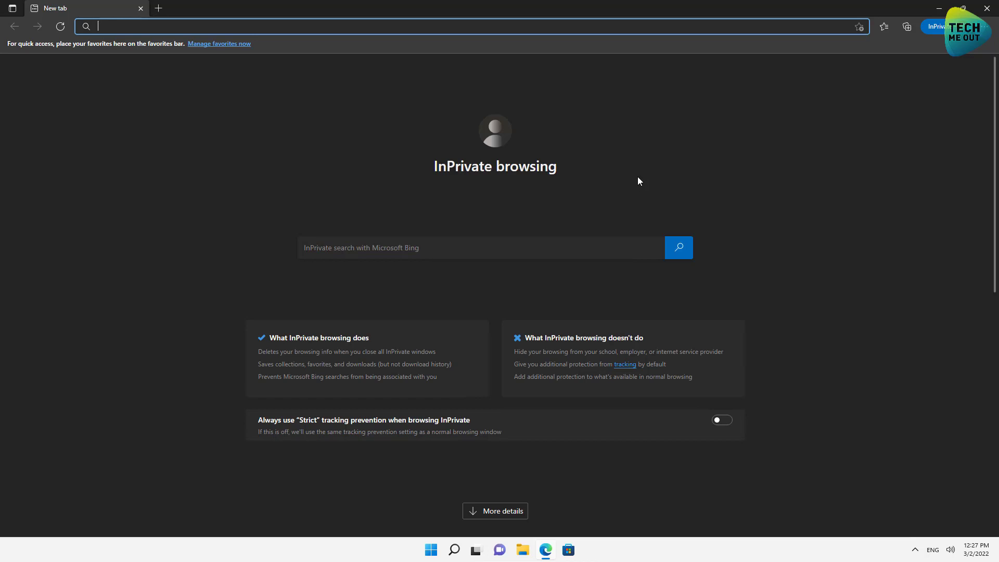
# Load the Home Assistant external URL on port 2053 in Edge.
pyautogui.click(345, 155)
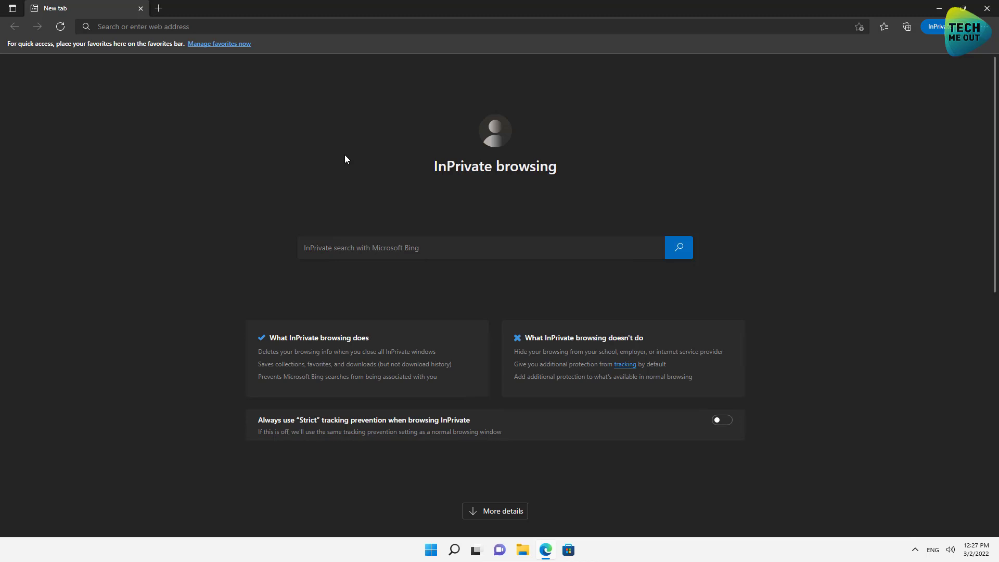
pyautogui.click(265, 33)
pyautogui.hotkey('ctrl', 'v')
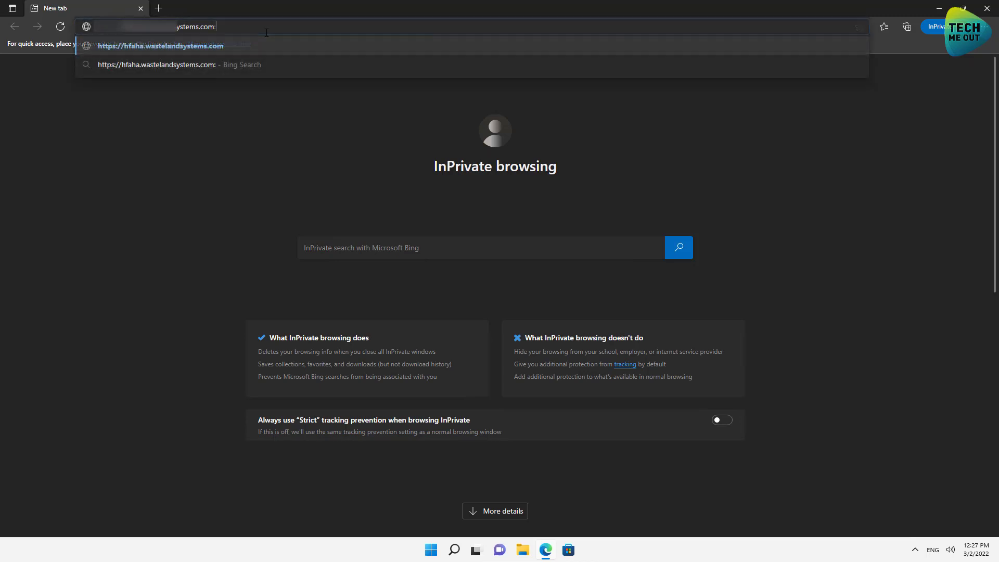
pyautogui.write('2053')
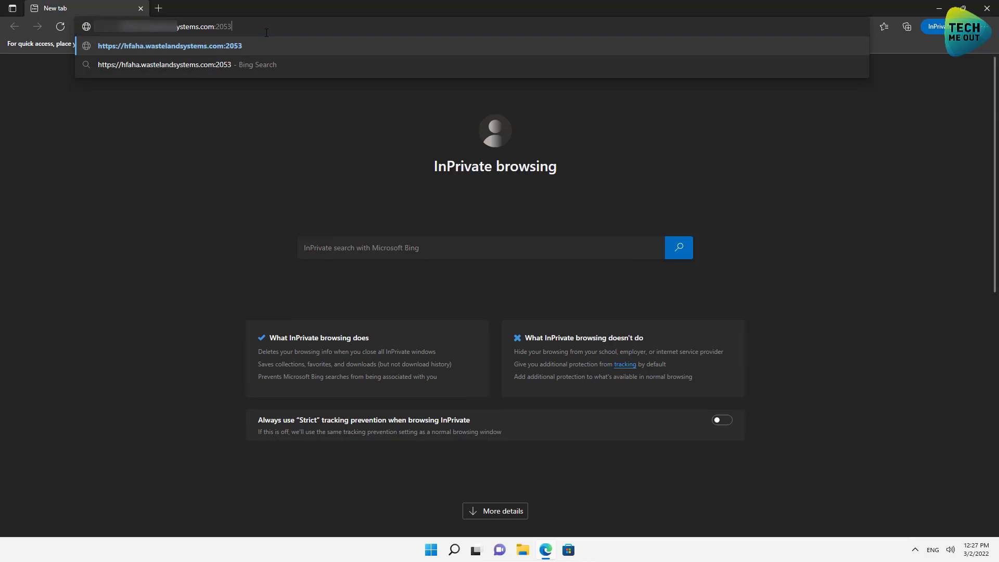
pyautogui.press('Return')
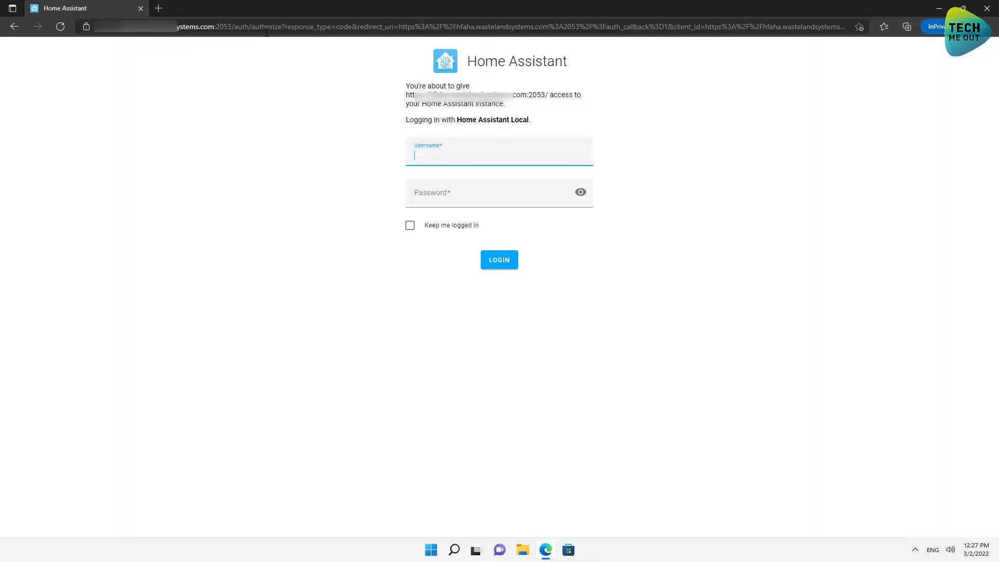
# Check the site's connection security, reload the login page, and close the InPrivate window.
pyautogui.click(86, 27)
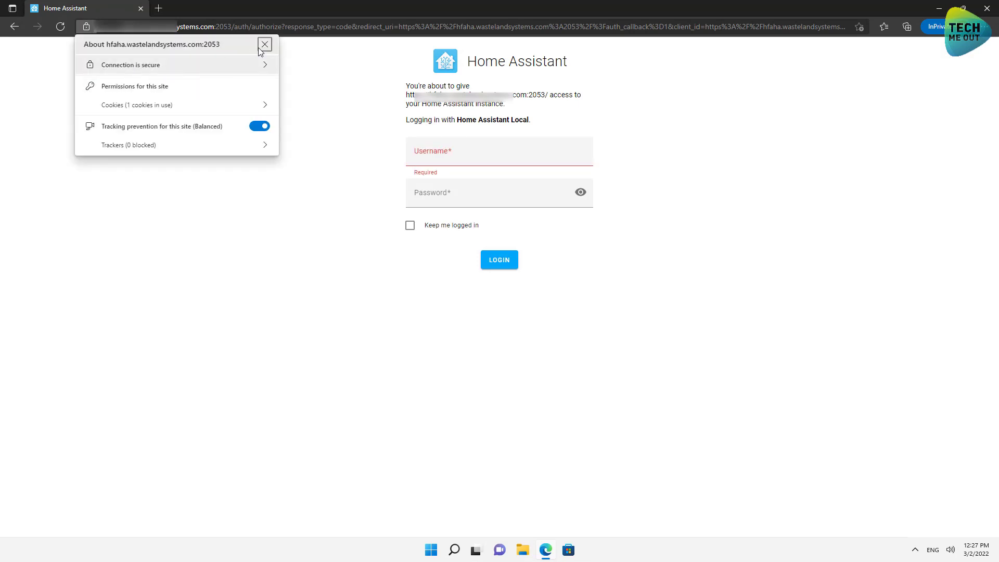
pyautogui.click(266, 45)
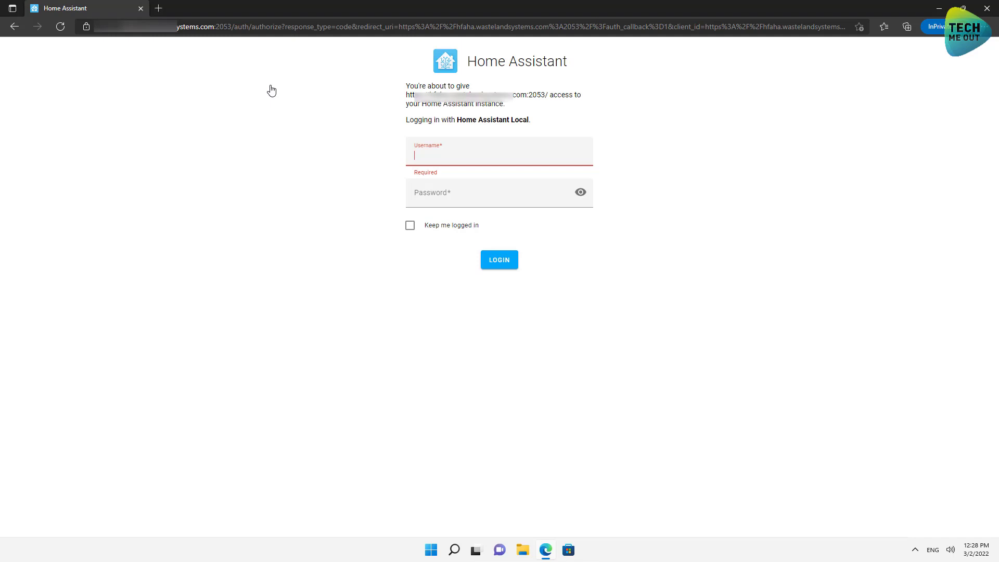
pyautogui.press('F5')
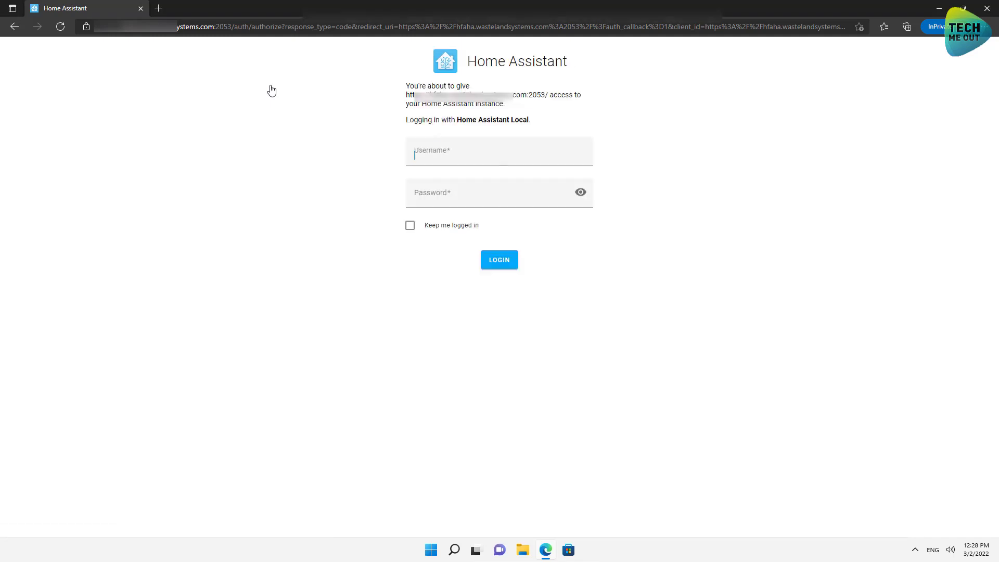
pyautogui.click(986, 8)
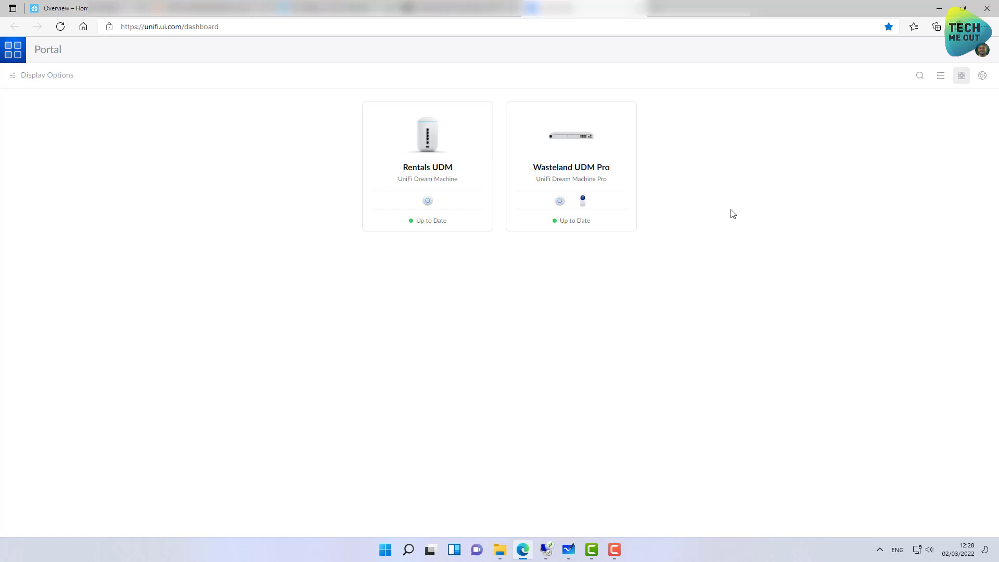
# View Wasteland UDM Pro's Port Forwarding rules, then switch to the Home Assistant overview tab.
pyautogui.click(555, 140)
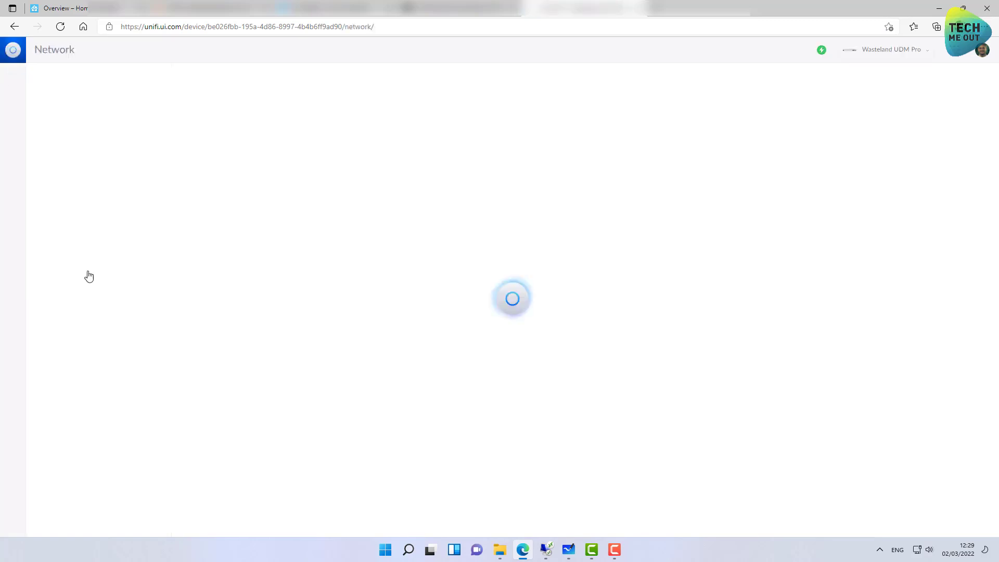
pyautogui.click(111, 260)
pyautogui.click(12, 317)
pyautogui.click(416, 82)
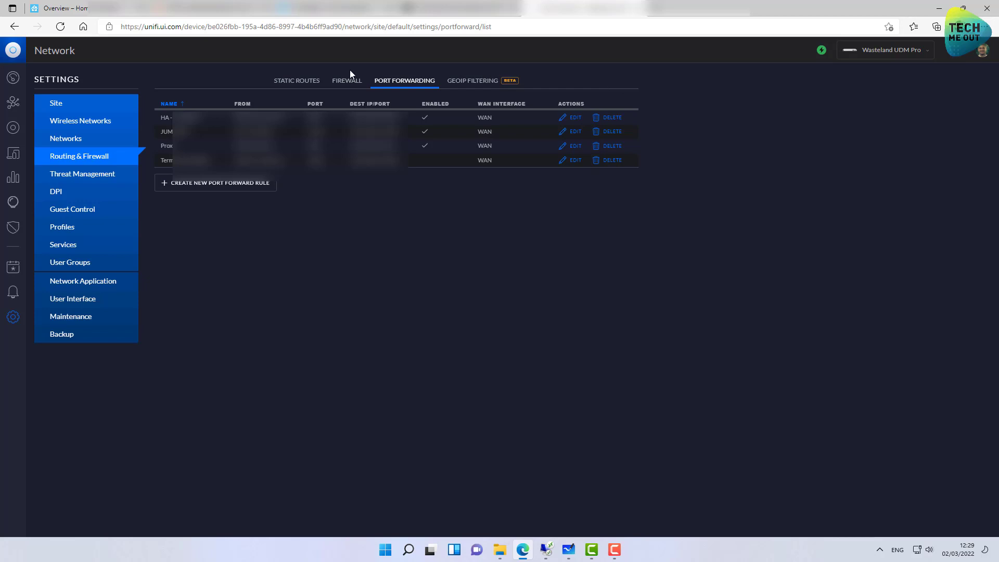
pyautogui.click(73, 8)
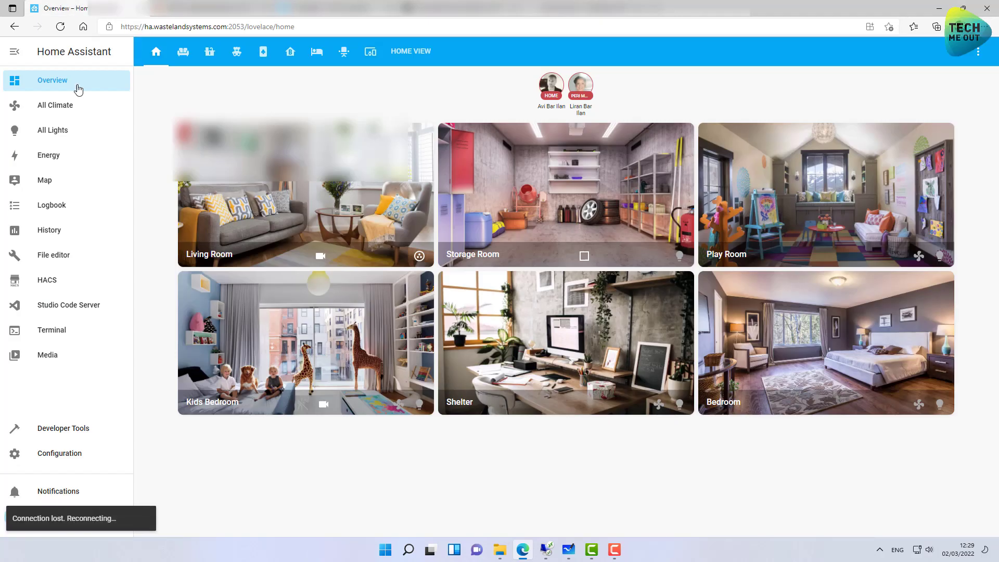
# Open Studio Code Server from the Home Assistant sidebar.
pyautogui.click(51, 308)
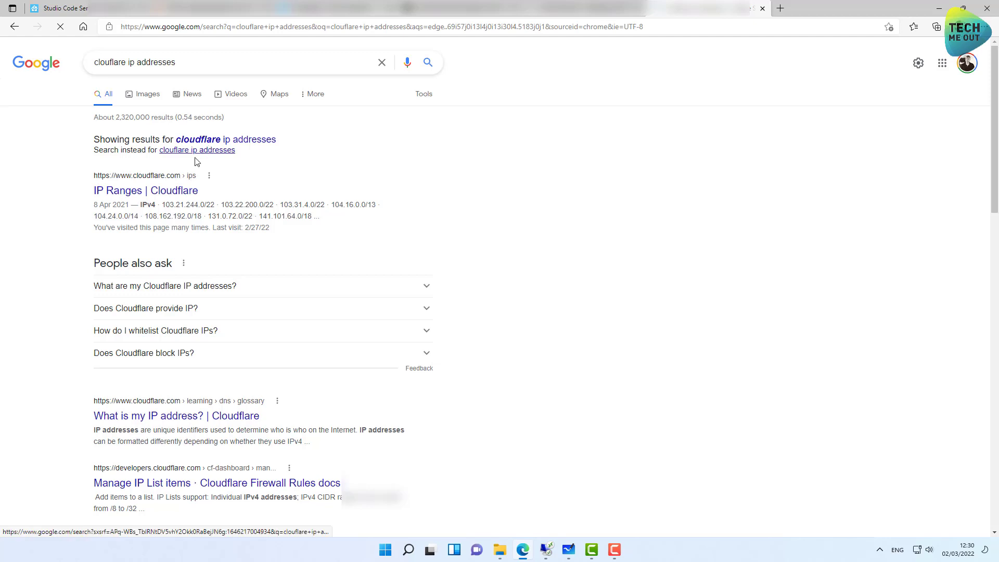
# Open Cloudflare's plain-text IPv4 list, select 173.245.48.0/20, and return to UniFi.
pyautogui.click(165, 196)
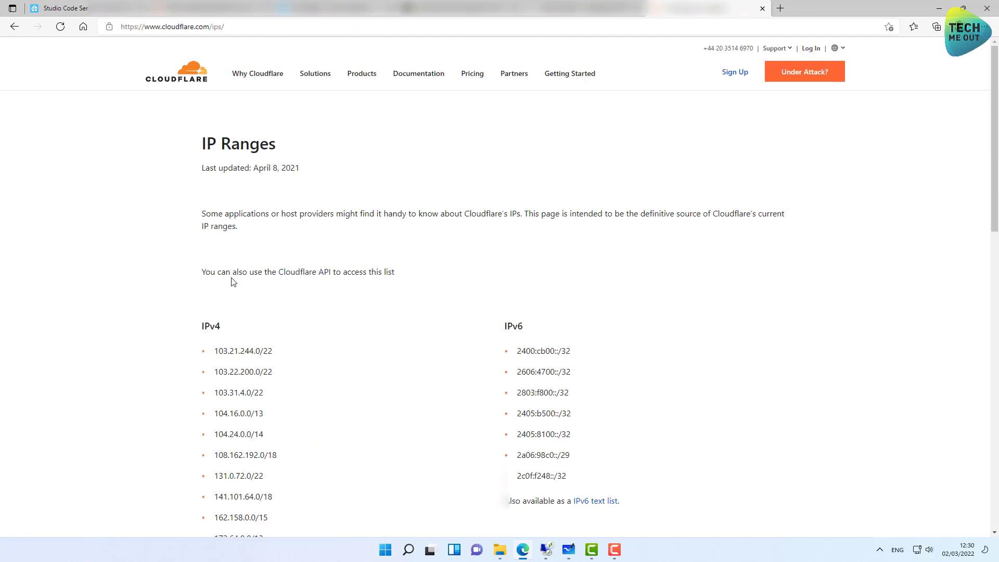
pyautogui.scroll(-4, 267, 352)
pyautogui.click(280, 443)
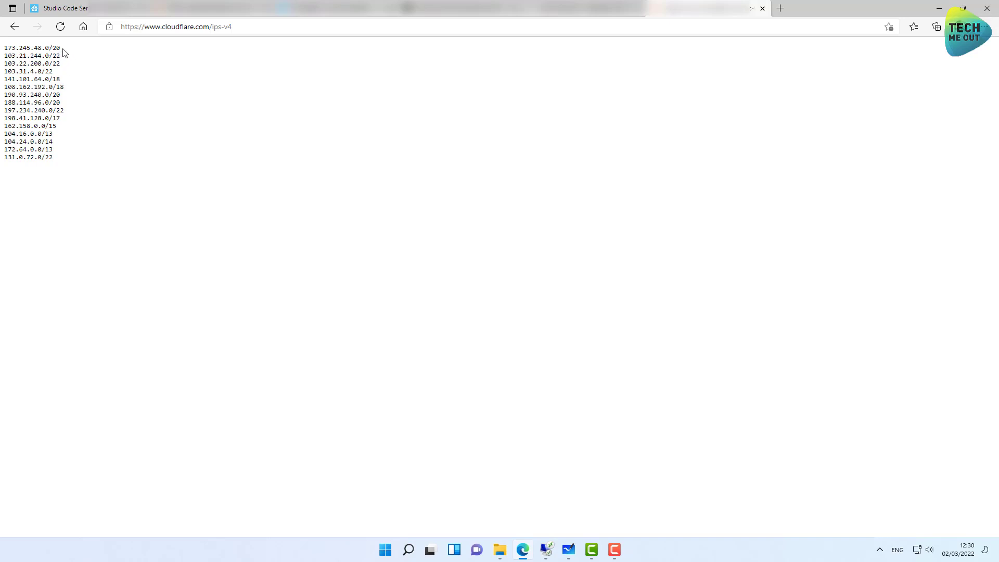
pyautogui.moveTo(57, 163); pyautogui.dragTo(5, 46)
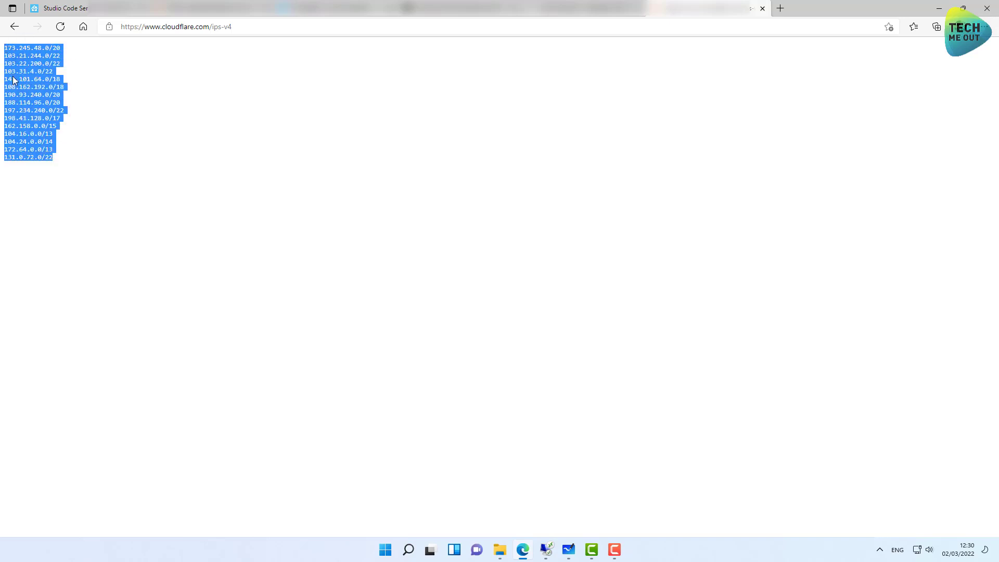
pyautogui.click(70, 51)
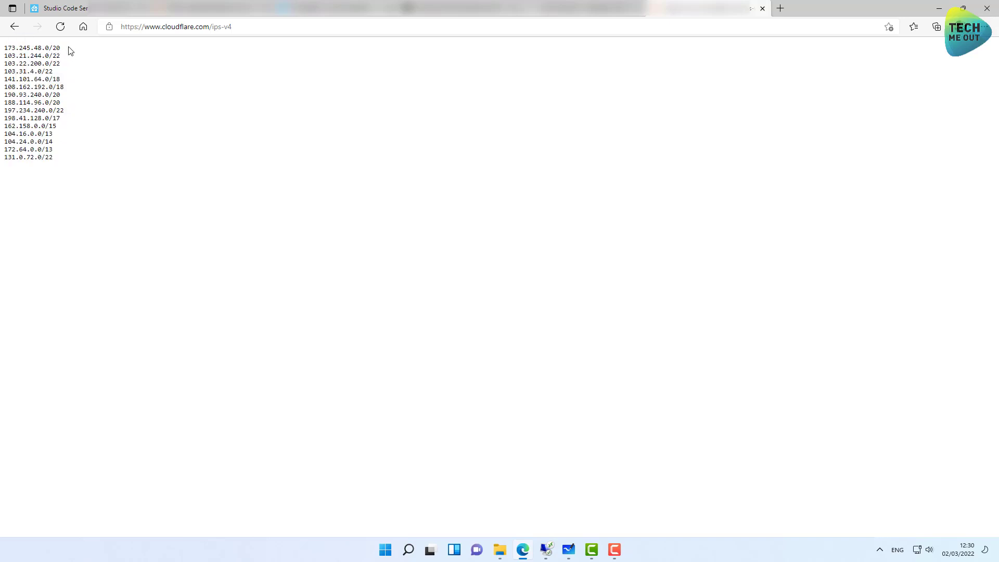
pyautogui.moveTo(70, 50); pyautogui.dragTo(4, 49)
pyautogui.click(24, 54)
pyautogui.moveTo(60, 47); pyautogui.dragTo(6, 48)
pyautogui.hotkey('ctrl', 'c')
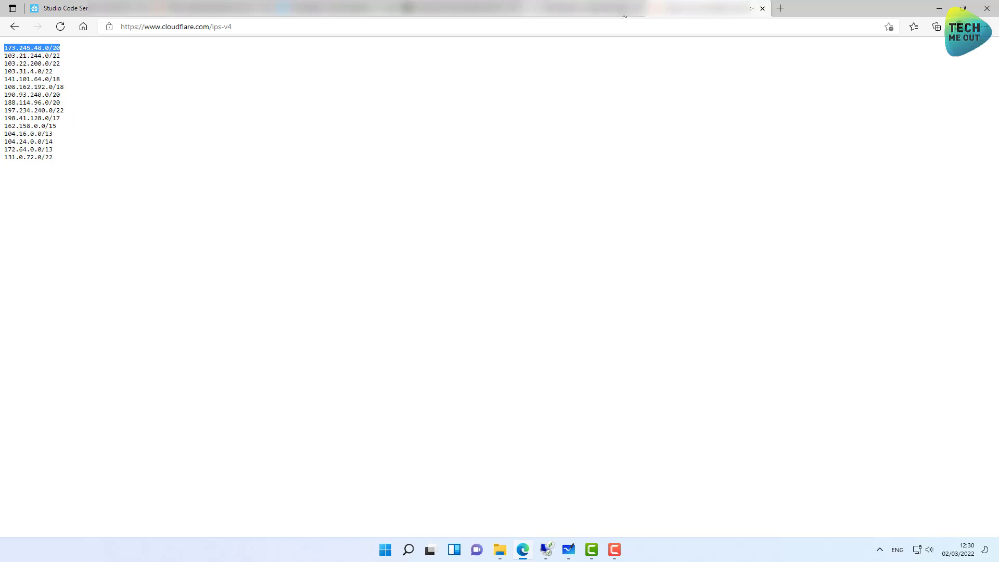
pyautogui.click(582, 8)
# Name the new port forward rule HA1, limited to source 173.245.48.0/20.
pyautogui.click(264, 185)
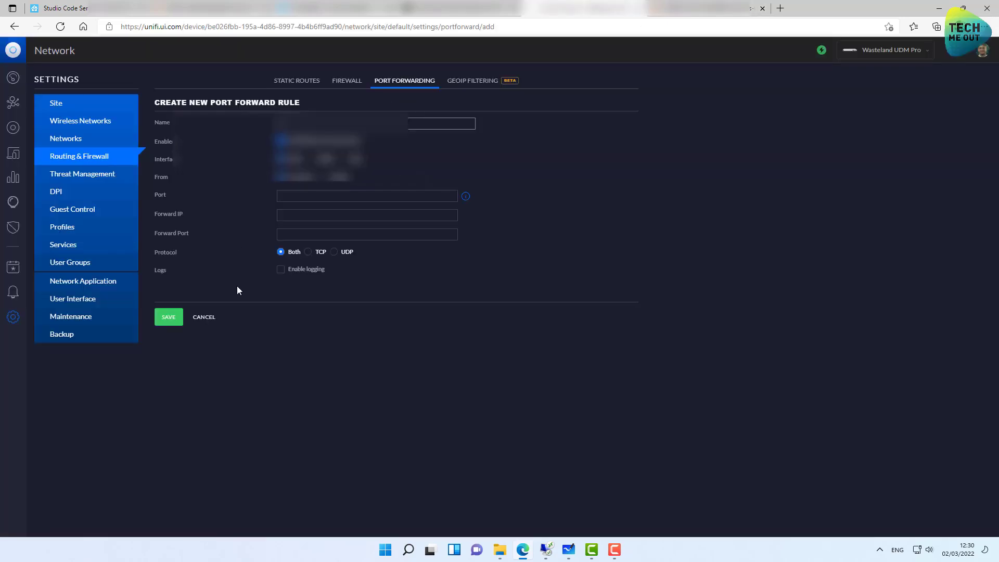
pyautogui.write('HA1')
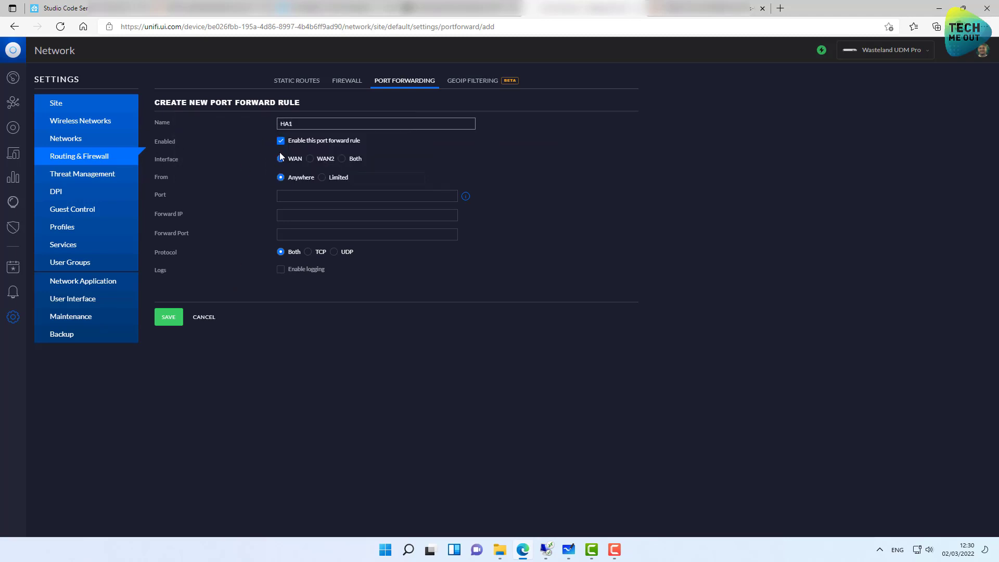
pyautogui.click(323, 178)
pyautogui.click(369, 178)
pyautogui.hotkey('ctrl', 'v')
# Set port 2053 forwarding to 192.168.99.6 port 2053, TCP only.
pyautogui.click(373, 199)
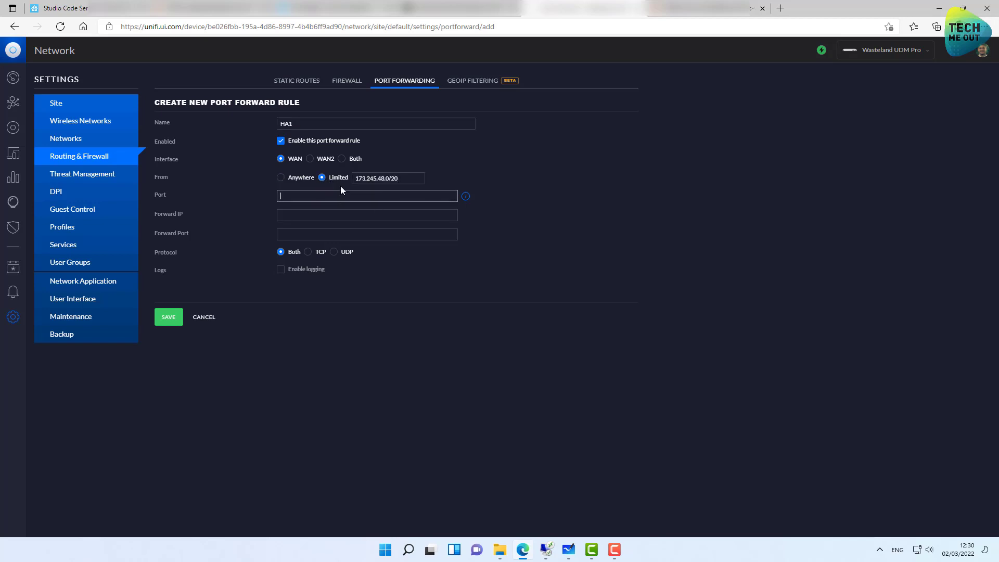
pyautogui.write('205')
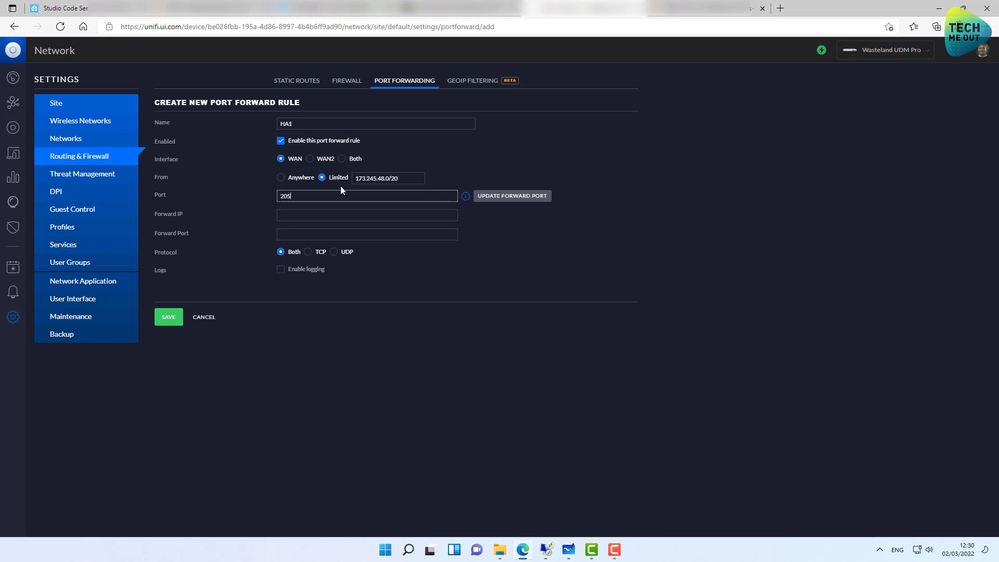
pyautogui.write('3')
pyautogui.click(312, 210)
pyautogui.write('19')
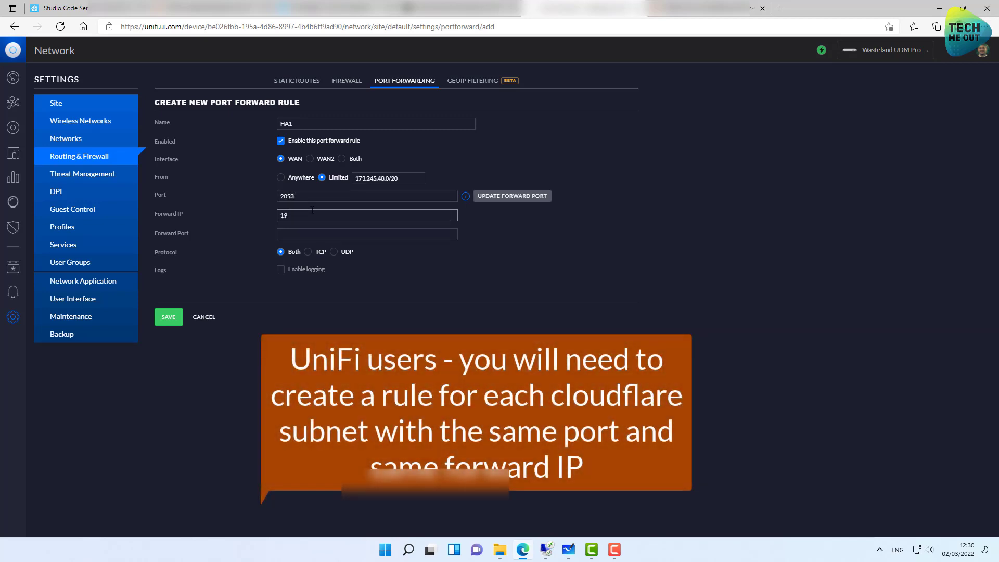
pyautogui.write('2.168.99.6')
pyautogui.click(317, 231)
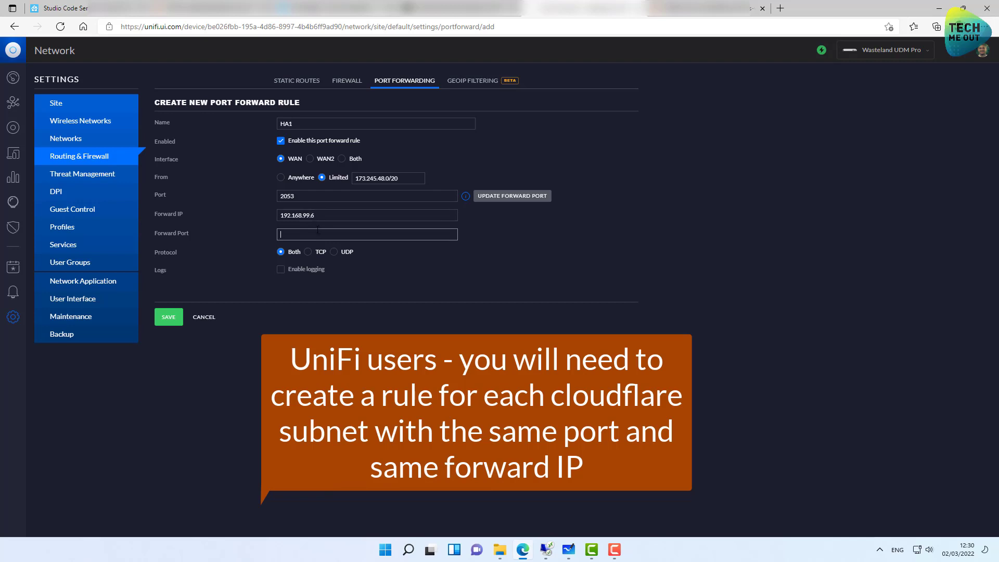
pyautogui.write('2053')
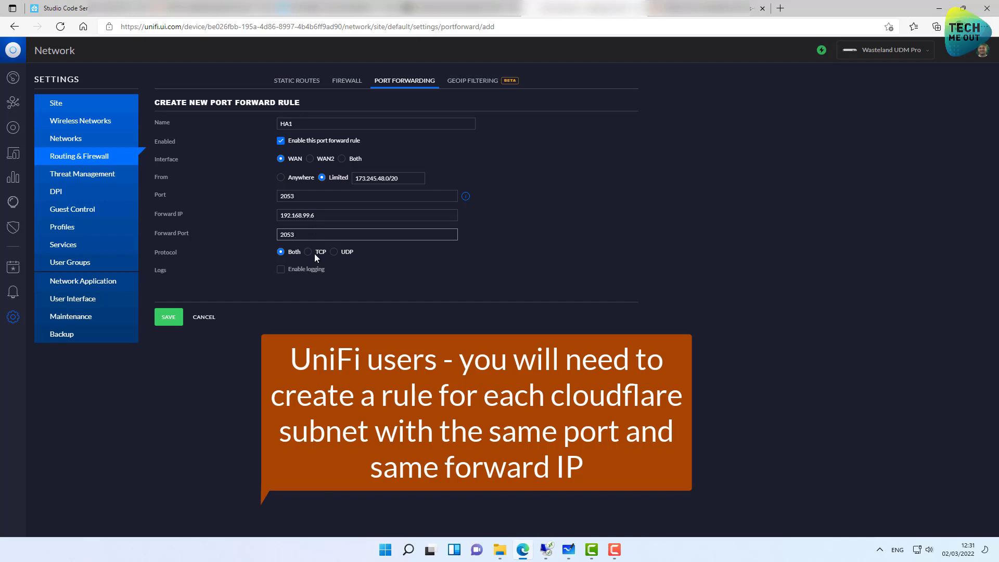
pyautogui.click(314, 252)
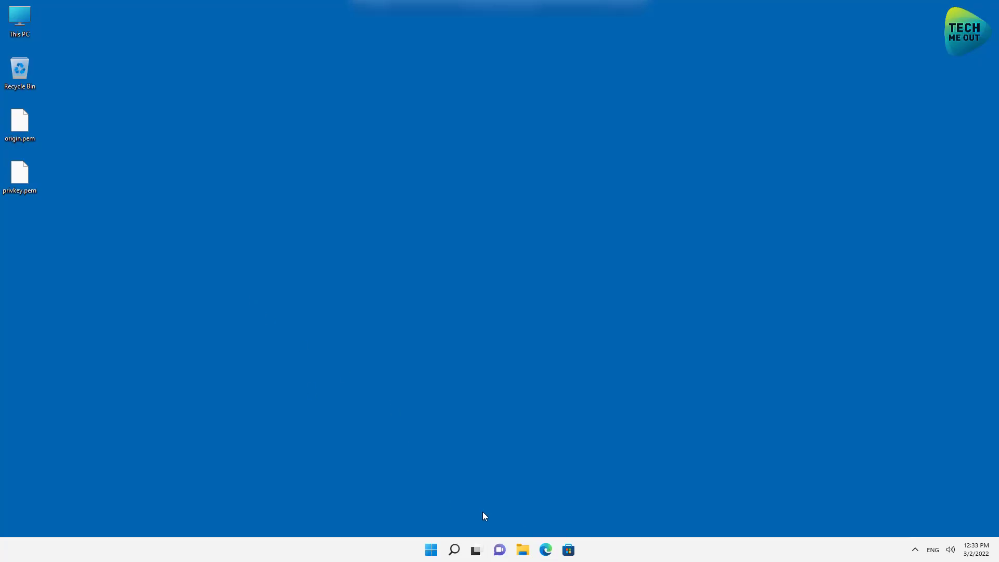
pyautogui.click(545, 549)
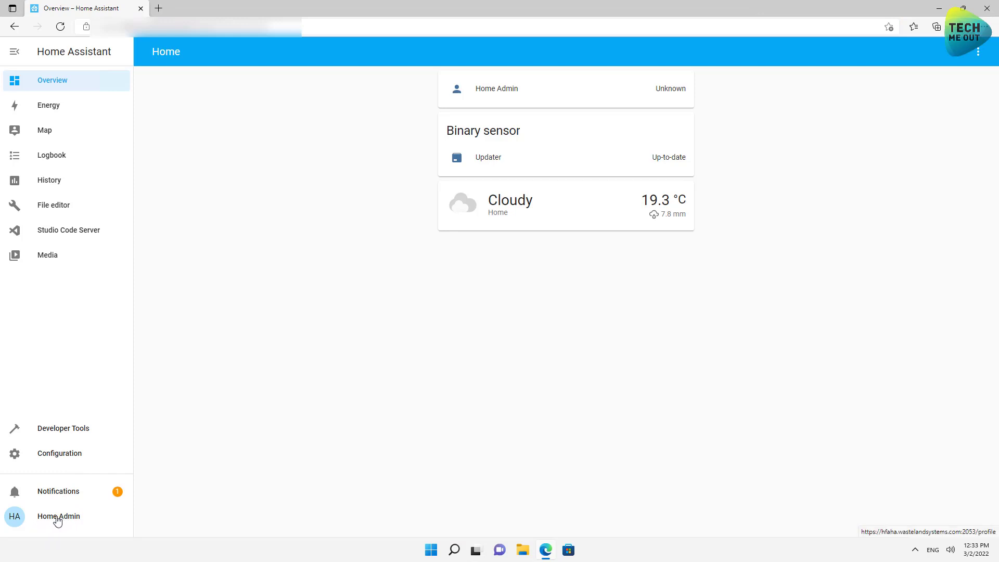
# Review the Home Assistant profile's refresh tokens, then switch to the Cloudflare dashboard.
pyautogui.click(56, 524)
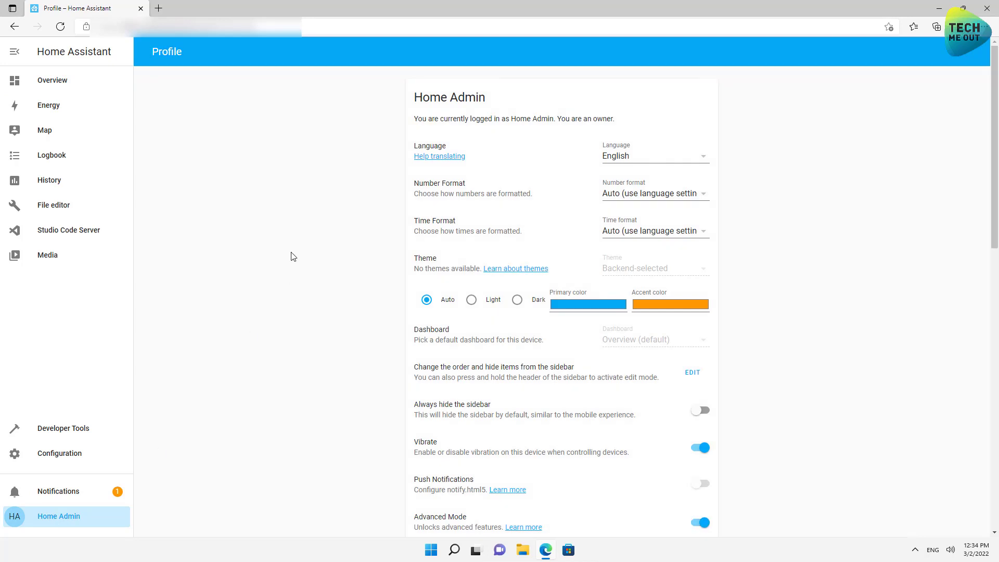
pyautogui.scroll(-4, 291, 256)
pyautogui.scroll(-5, 292, 256)
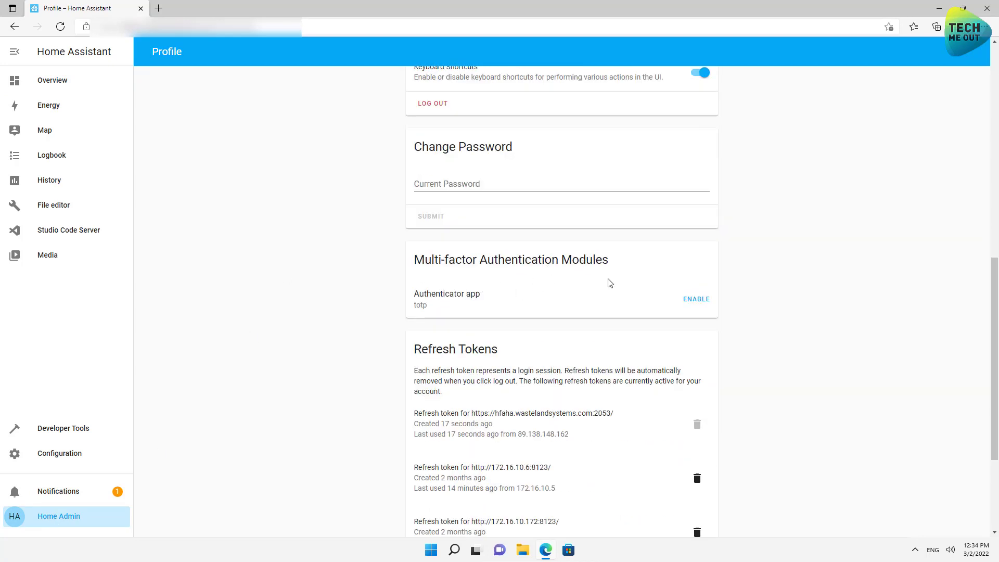
pyautogui.click(697, 306)
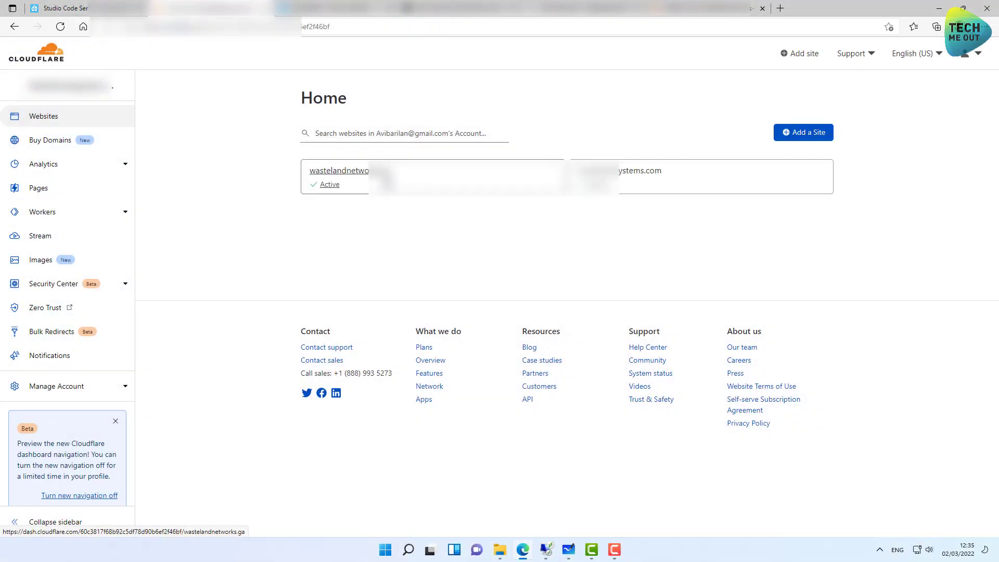
# Go to the wastelandnetworks.ga site's Firewall Rules list and start a new rule.
pyautogui.click(390, 186)
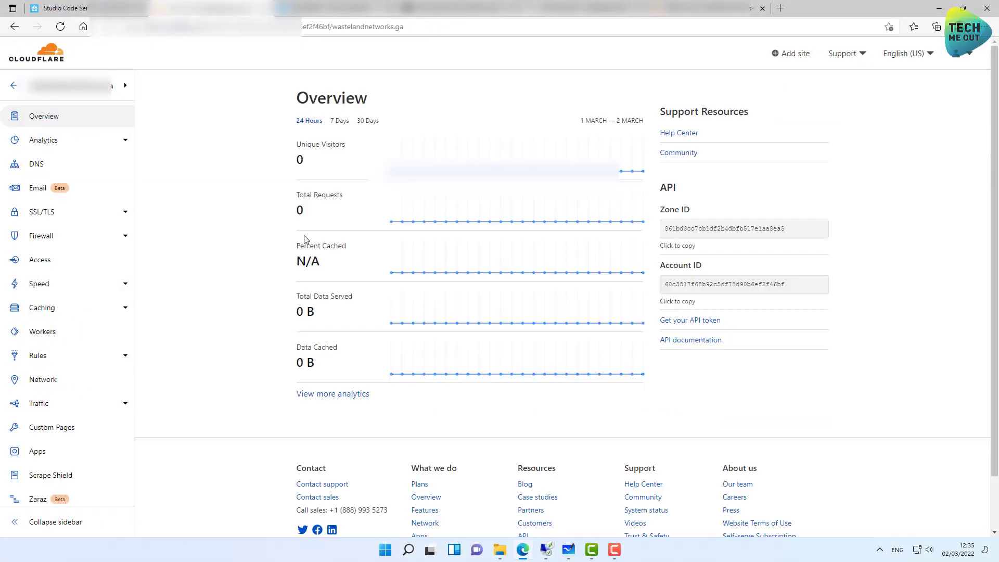
pyautogui.click(45, 243)
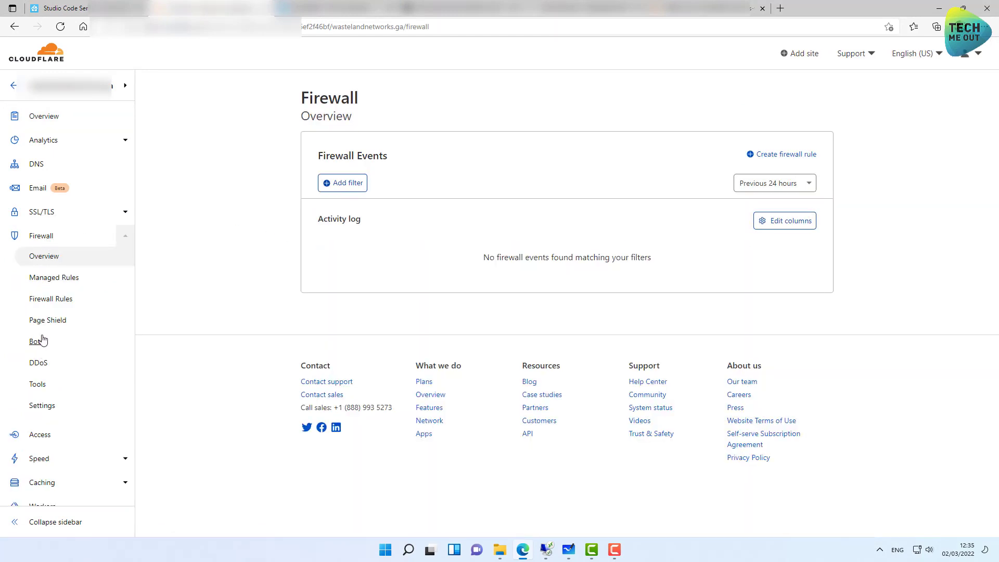
pyautogui.click(50, 304)
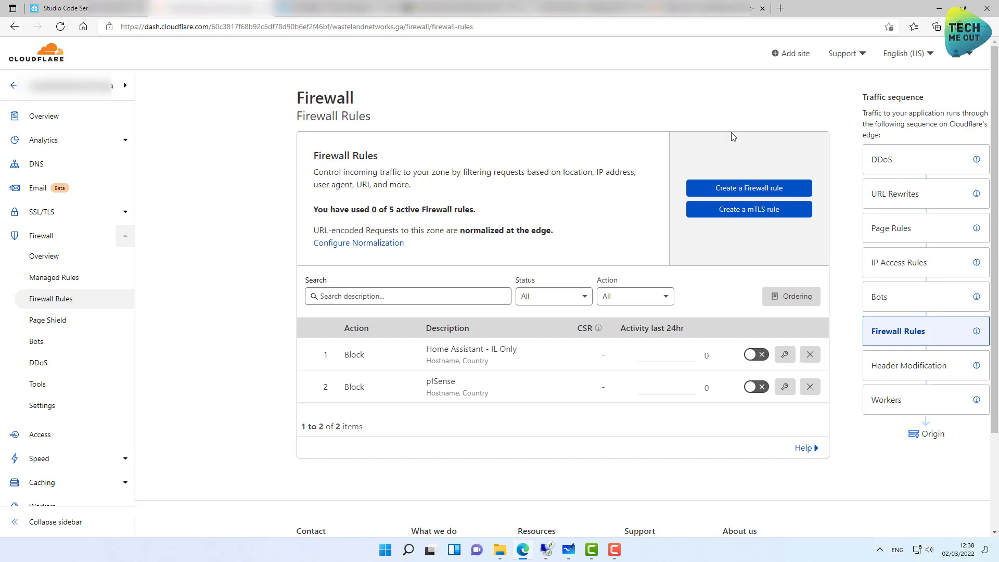
pyautogui.click(745, 191)
# Name the rule TEST and match Hostname equals hfaha.wastelandnetworks.ga.
pyautogui.click(330, 218)
pyautogui.write('TEST')
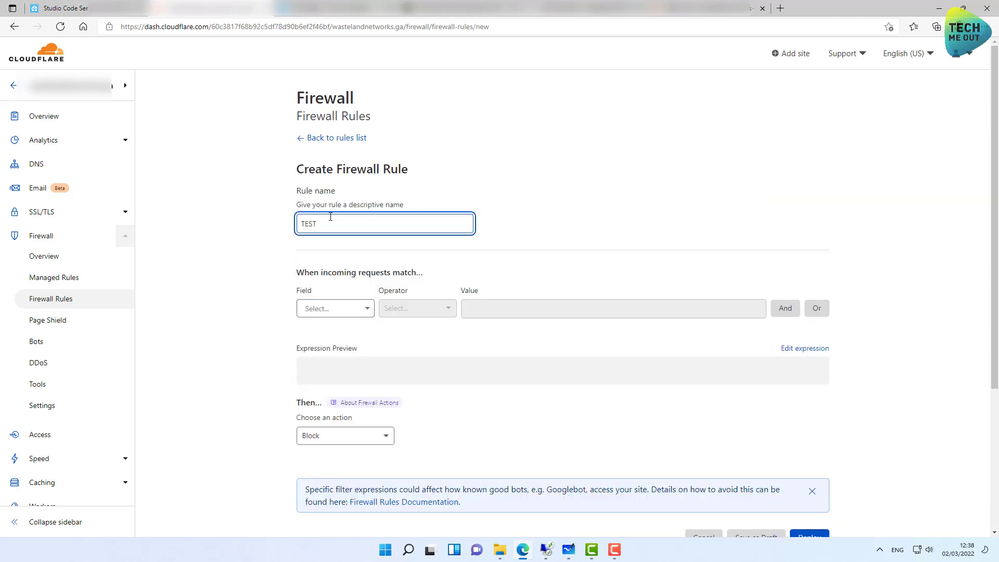
pyautogui.click(337, 309)
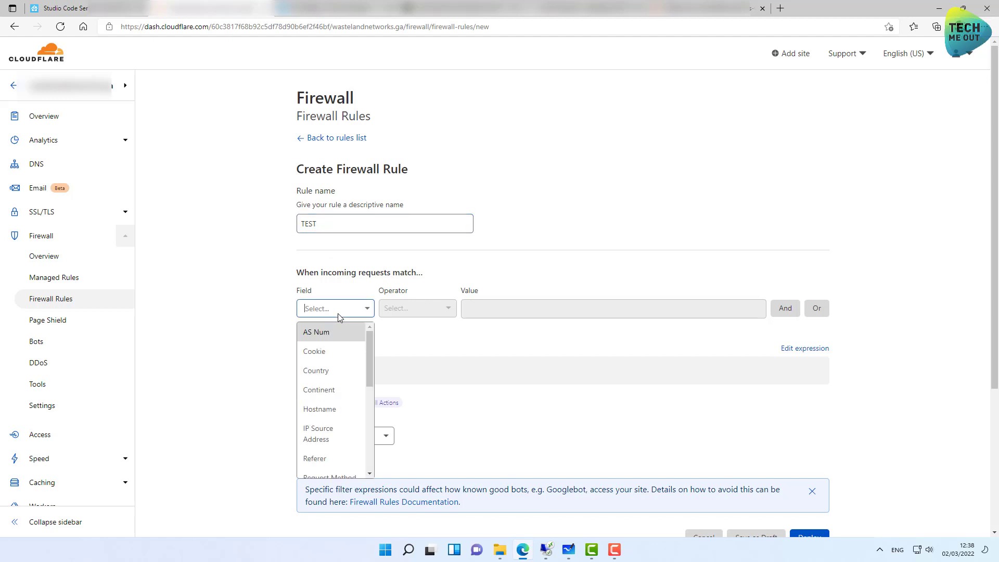
pyautogui.click(326, 409)
pyautogui.click(495, 310)
pyautogui.write('hfaha.')
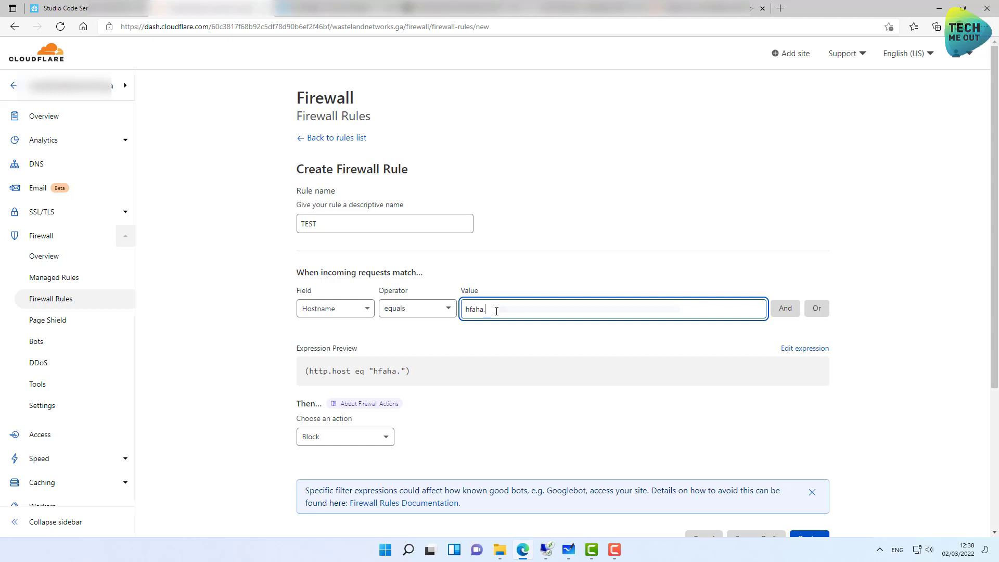
pyautogui.write('wastelandnetwo')
pyautogui.press('BackSpace')
pyautogui.press('BackSpace')
pyautogui.press('BackSpace')
pyautogui.write('twork')
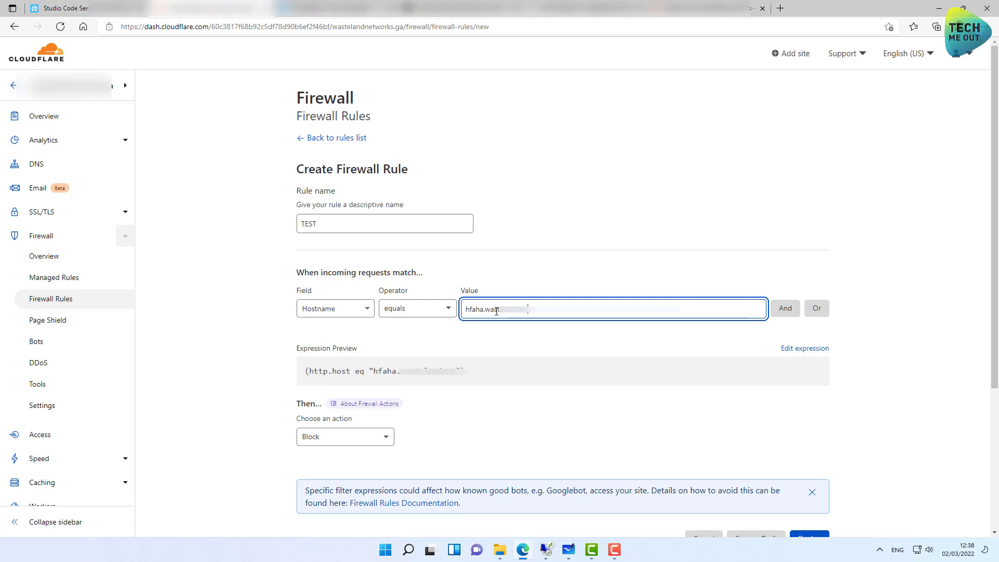
pyautogui.write('.ga')
# Add an And condition where Country does not equal Canada, then deploy the rule.
pyautogui.click(778, 315)
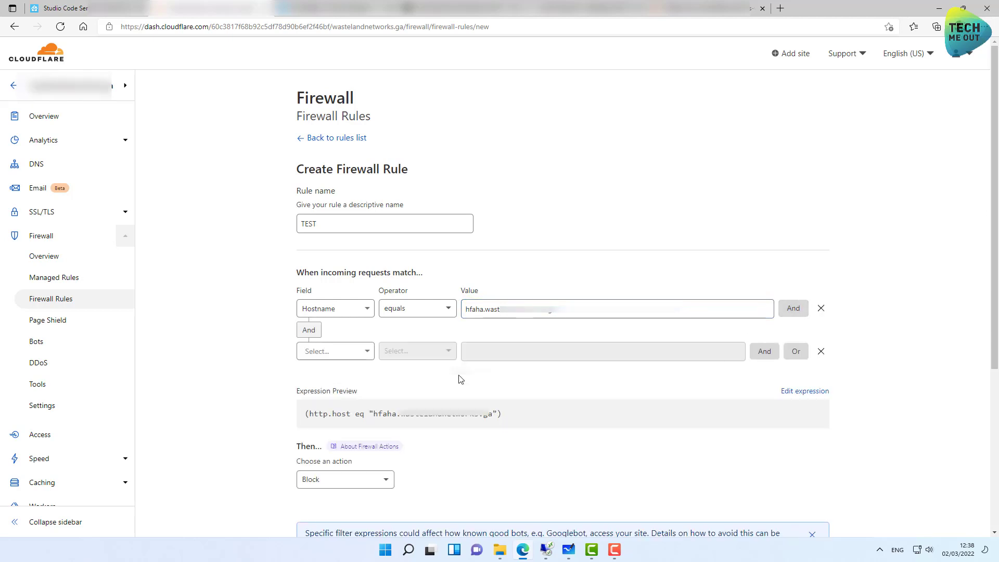
pyautogui.click(341, 351)
pyautogui.click(312, 414)
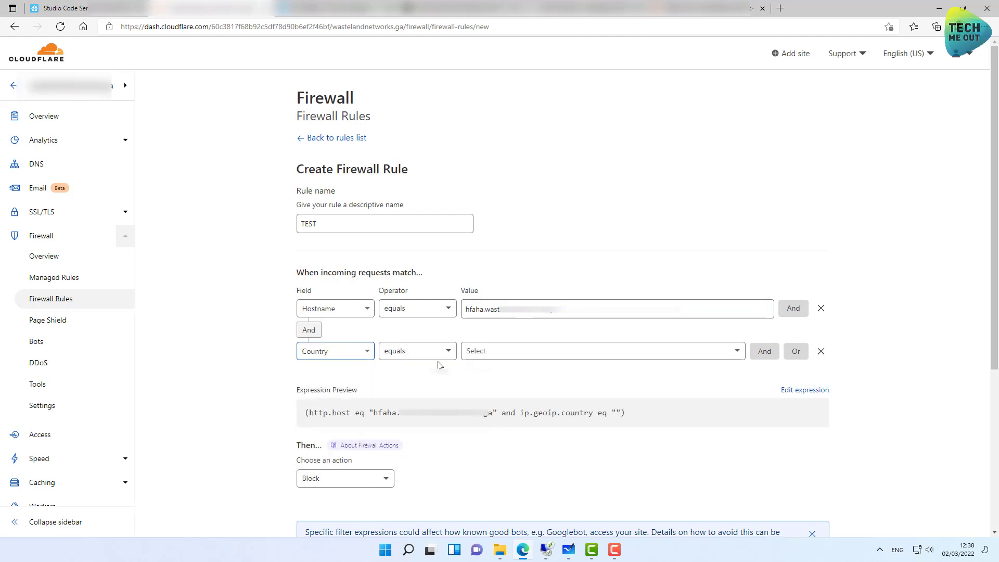
pyautogui.click(409, 355)
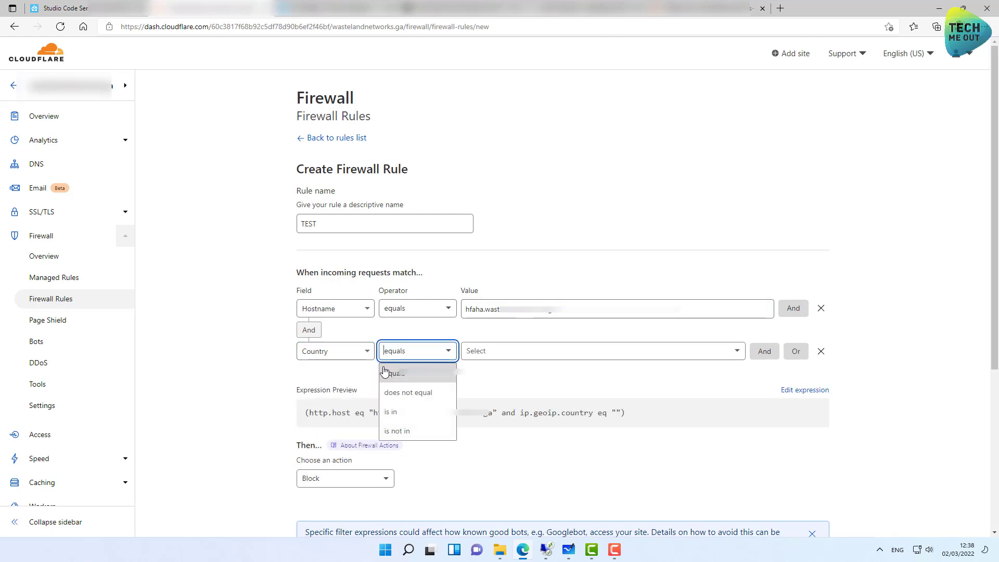
pyautogui.click(401, 393)
pyautogui.click(499, 352)
pyautogui.write('cana')
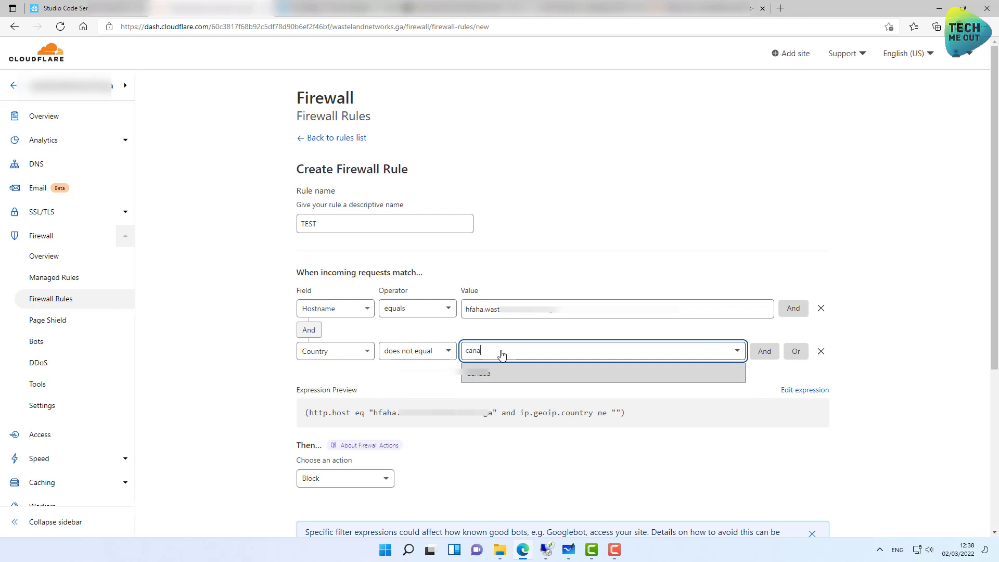
pyautogui.click(494, 373)
pyautogui.scroll(-3, 308, 484)
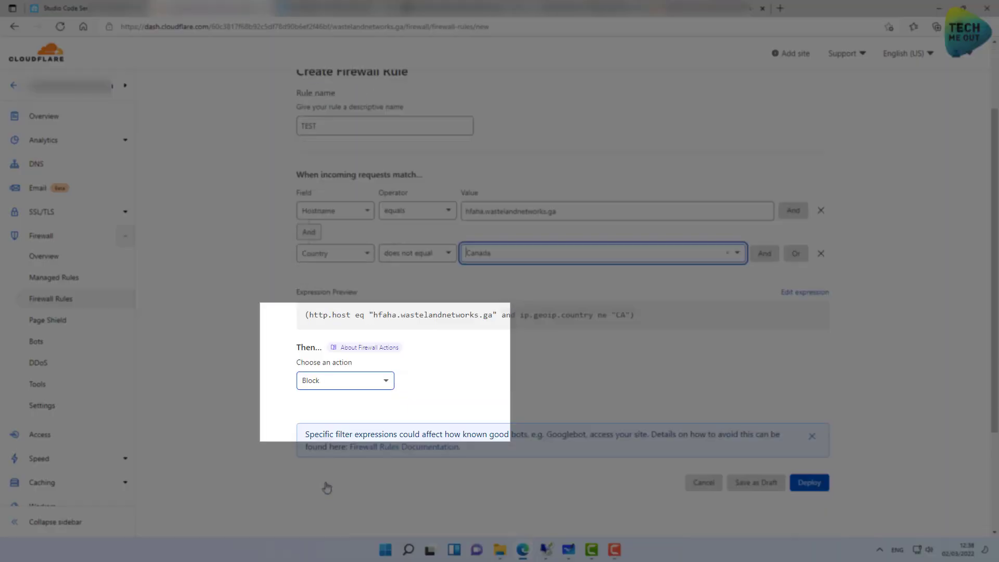
pyautogui.click(806, 430)
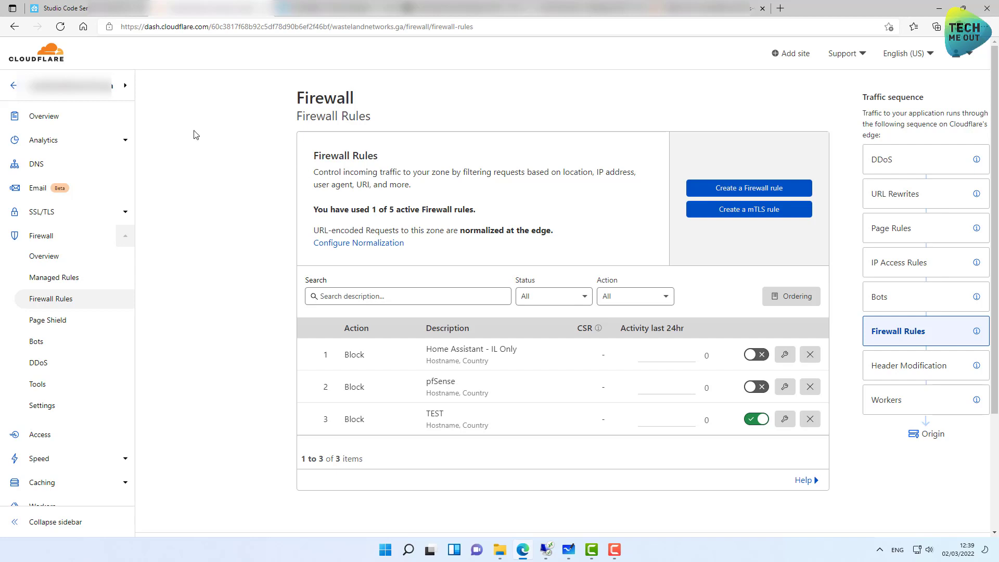
# Leave wastelandnetworks.ga for the wastelandsystems.com site and open its DNS settings.
pyautogui.click(14, 86)
pyautogui.click(616, 183)
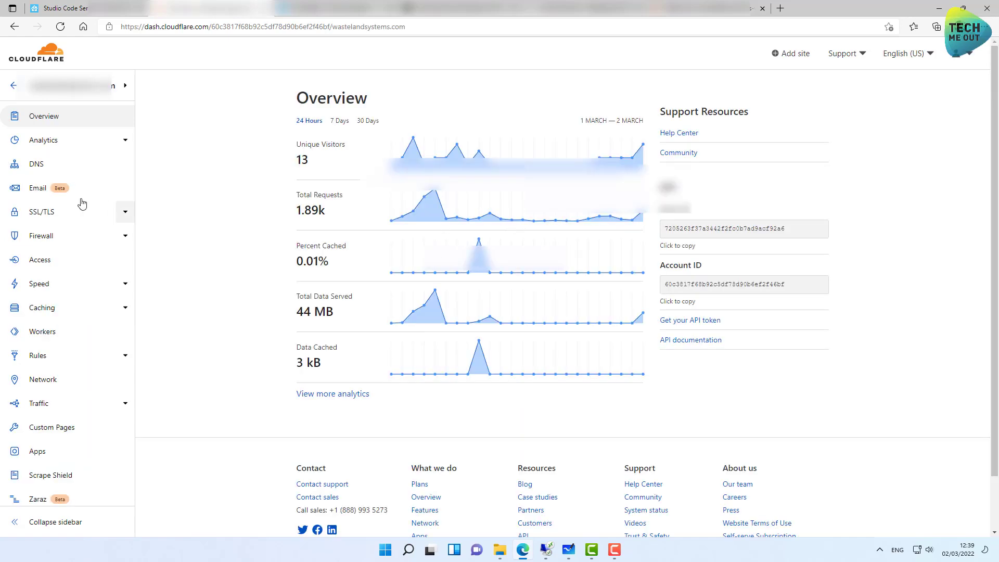
pyautogui.click(47, 167)
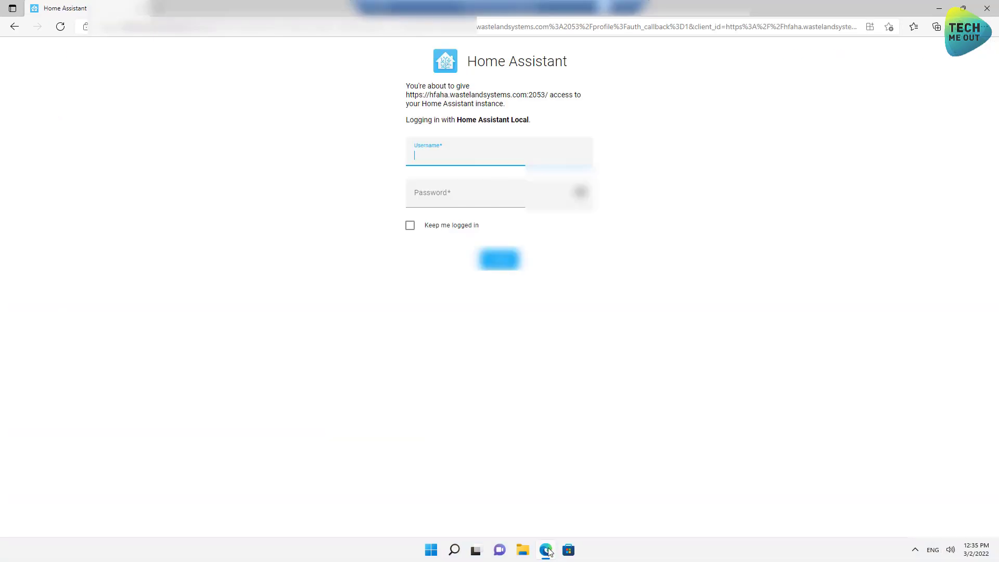
# Log in to Home Assistant with the admin username and password.
pyautogui.write('ho')
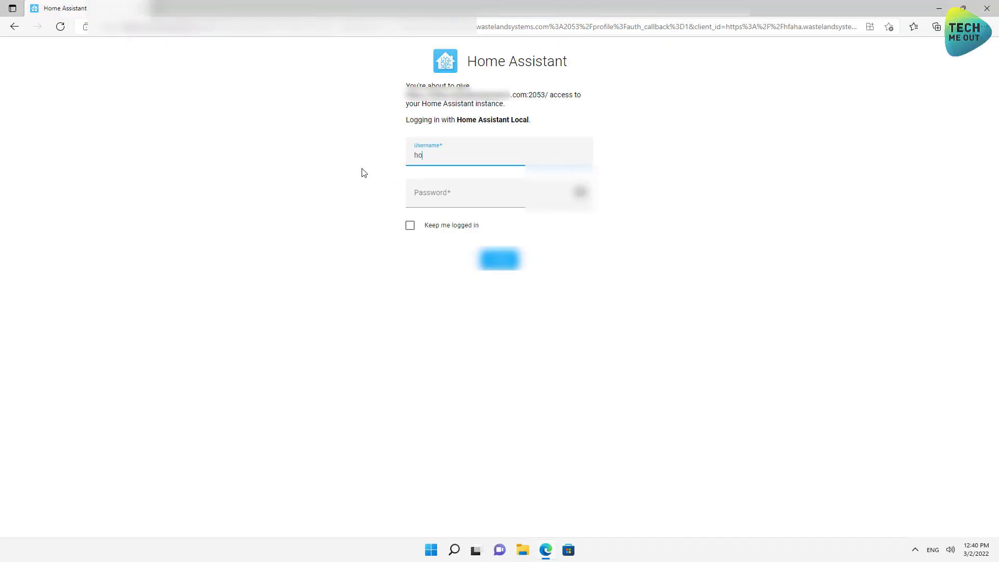
pyautogui.write('me.admin')
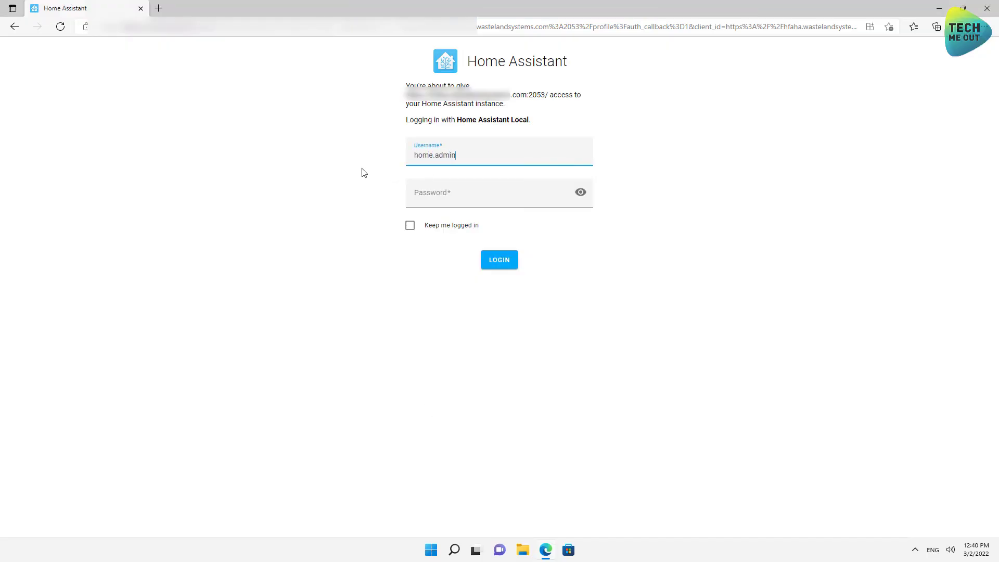
pyautogui.press('Tab')
pyautogui.write('•••••••')
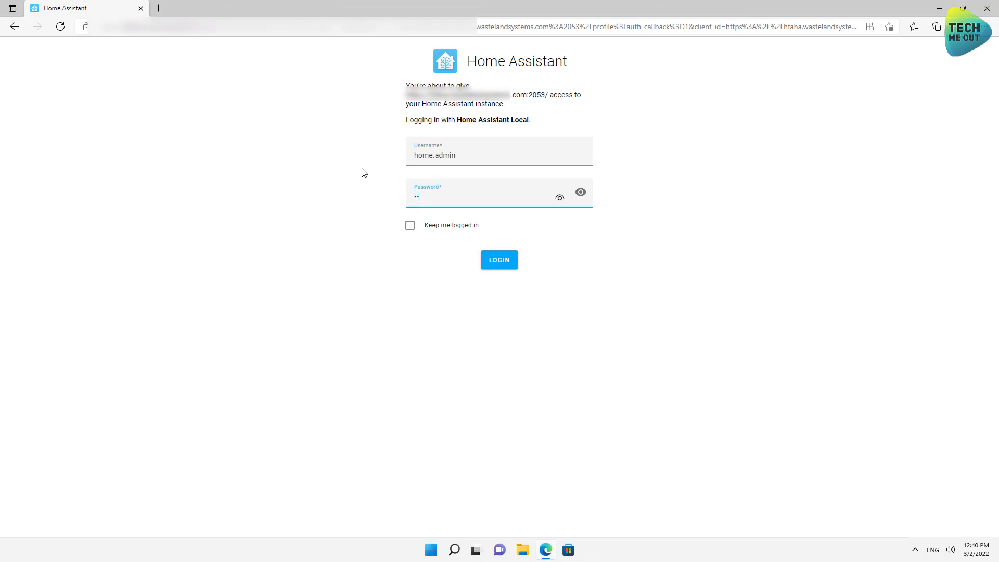
pyautogui.write('•••••')
pyautogui.press('Return')
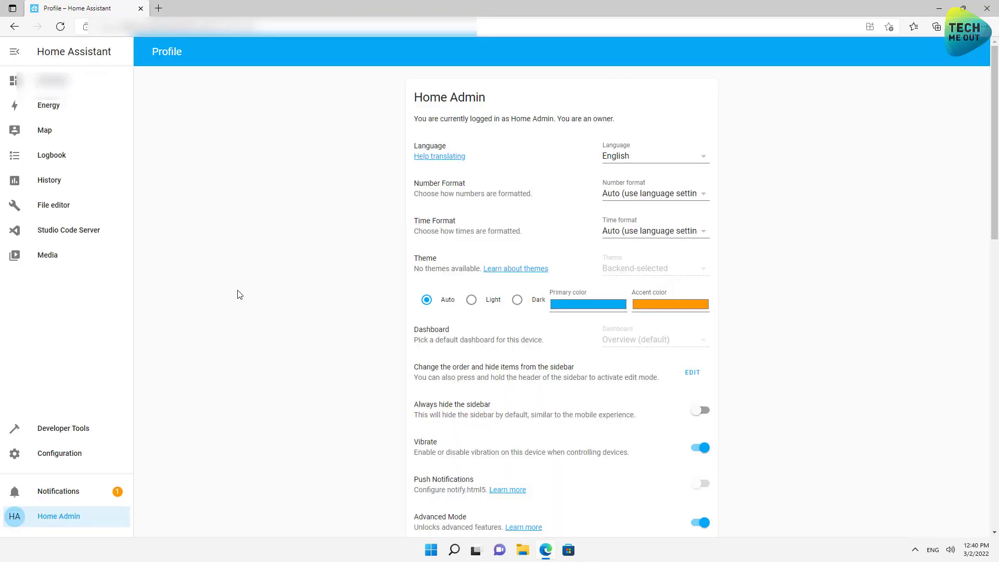
# Under Configuration's Devices & Services, start adding a new integration.
pyautogui.click(74, 456)
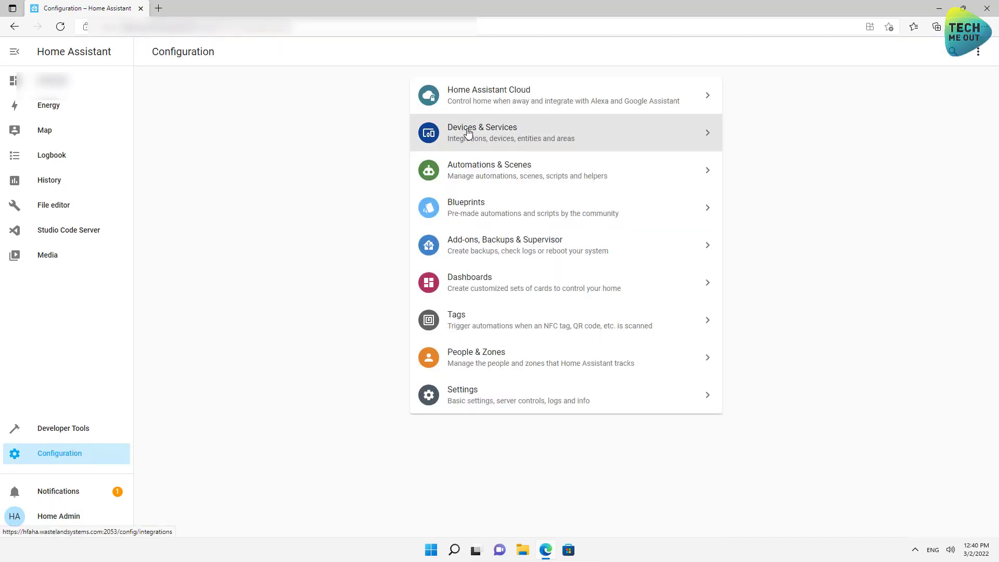
pyautogui.click(467, 133)
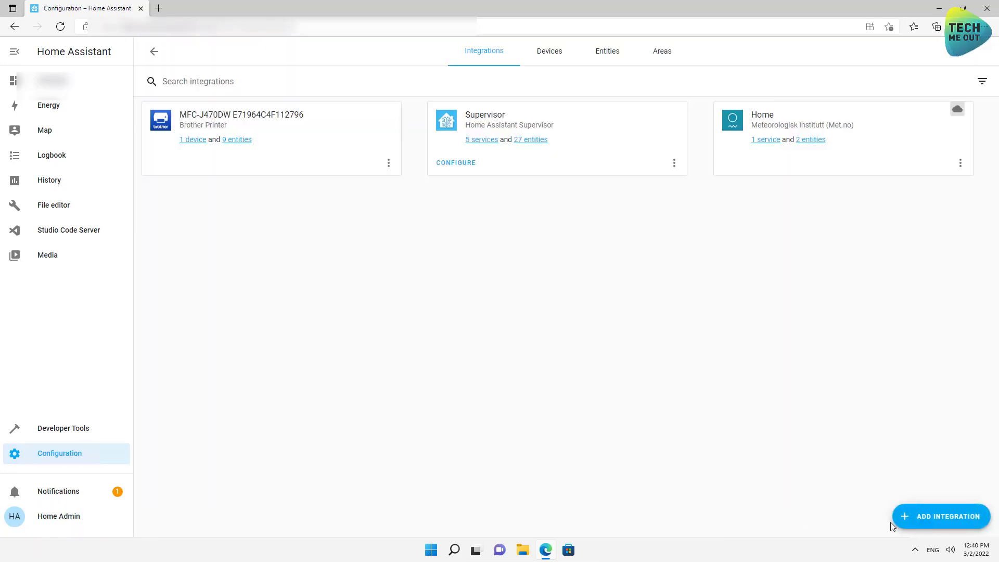
pyautogui.click(943, 525)
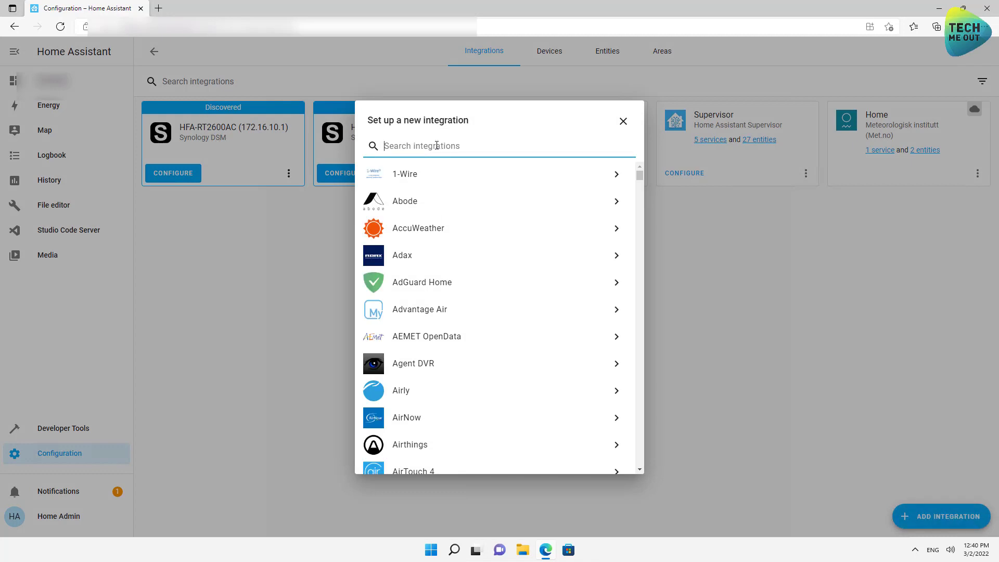
# Search the integrations for 'cloud' and pick Cloudflare.
pyautogui.write('cloud')
pyautogui.click(413, 177)
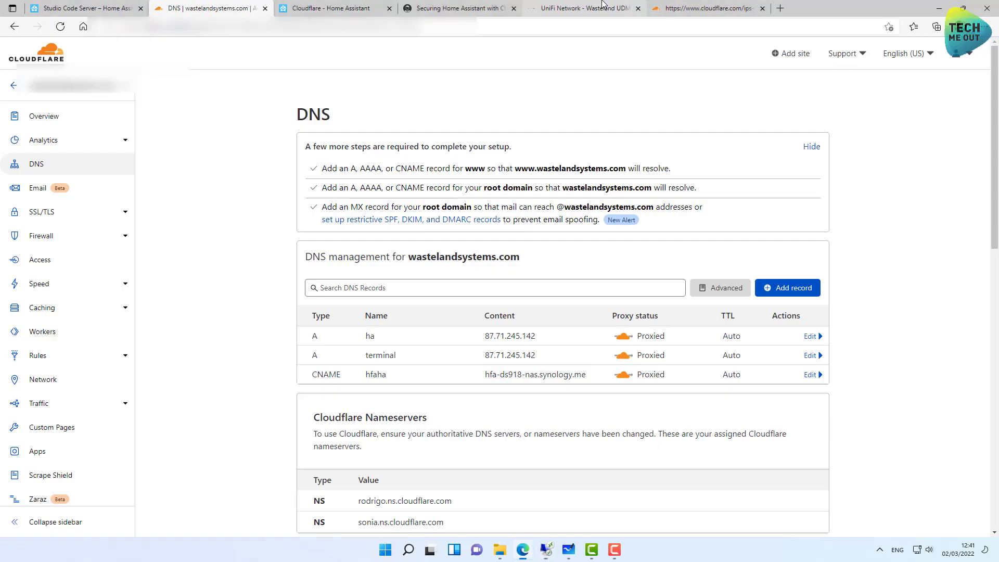
# In Cloudflare, go to My Profile's API Tokens page and start creating a token.
pyautogui.click(692, 6)
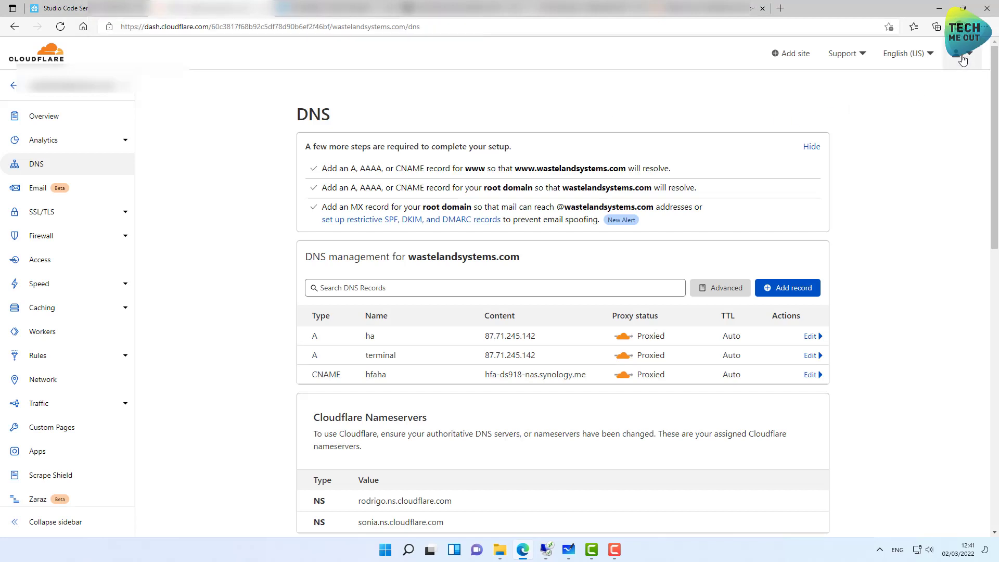
pyautogui.click(966, 57)
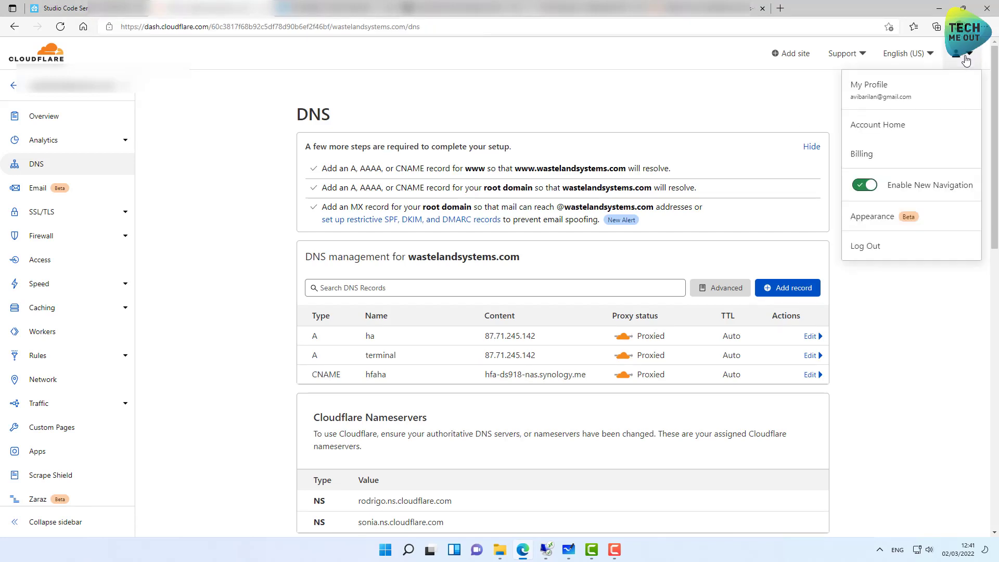
pyautogui.click(879, 93)
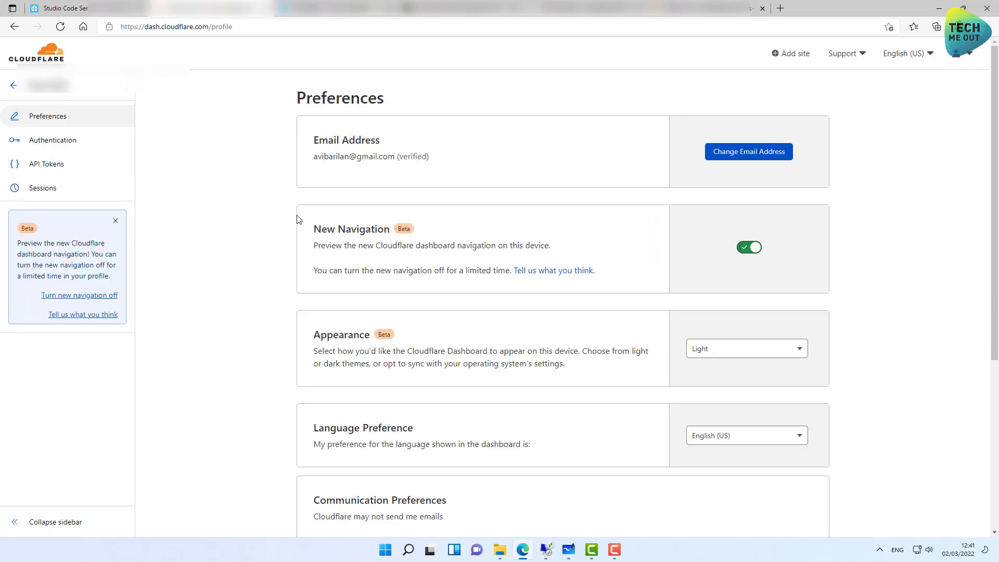
pyautogui.click(56, 165)
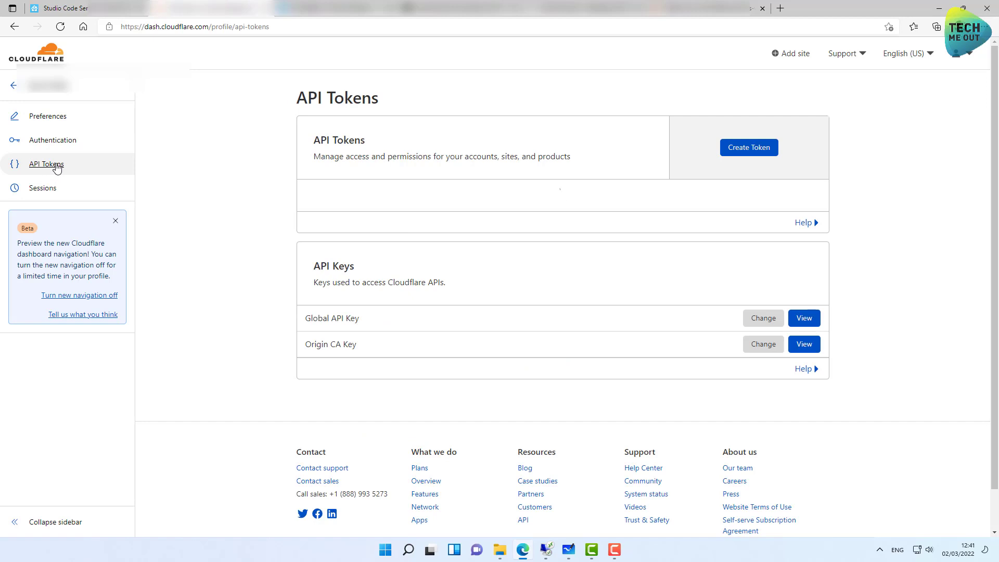
pyautogui.click(745, 149)
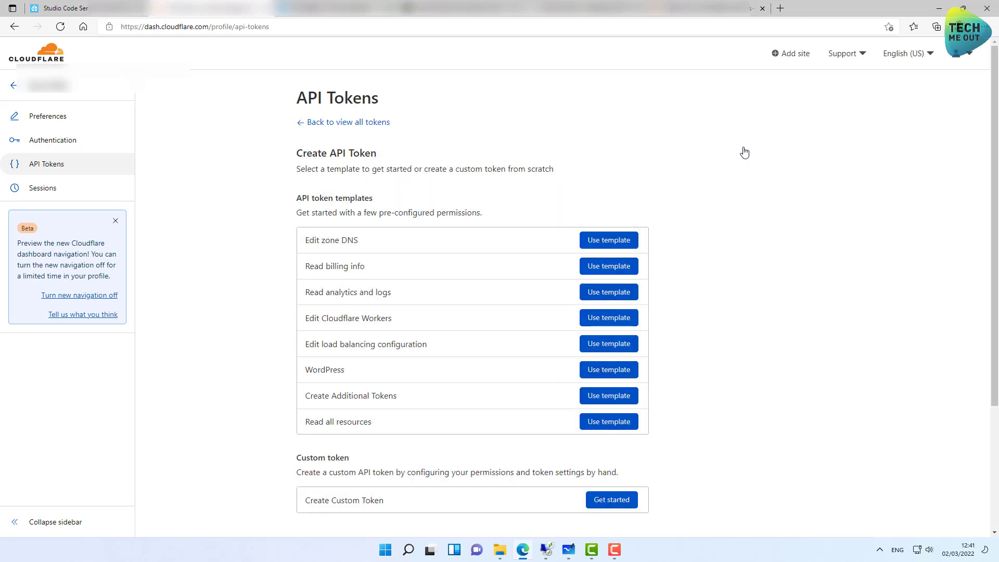
pyautogui.scroll(-3, 479, 249)
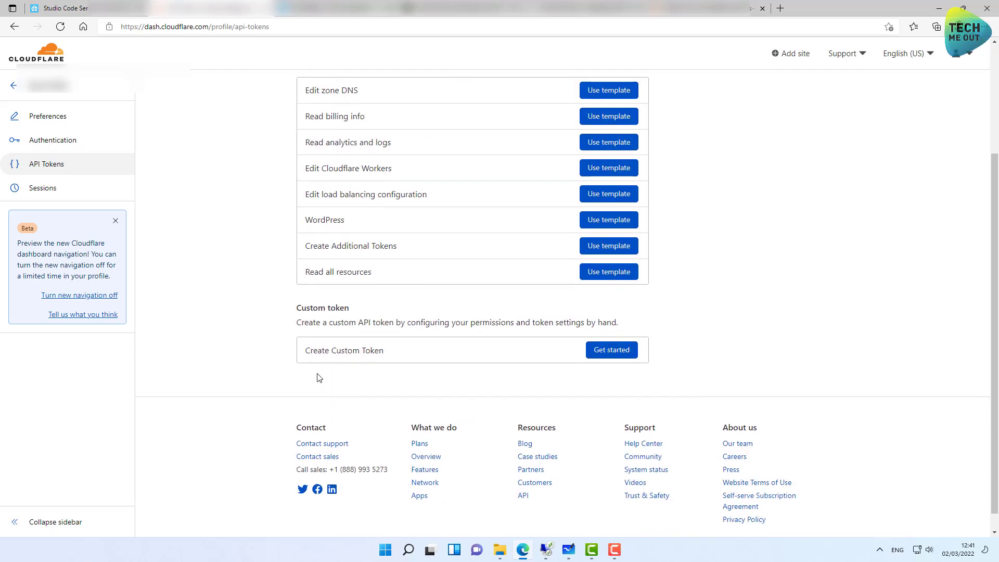
# Start a custom token named HAHFA with a Zone / DNS permission.
pyautogui.click(618, 356)
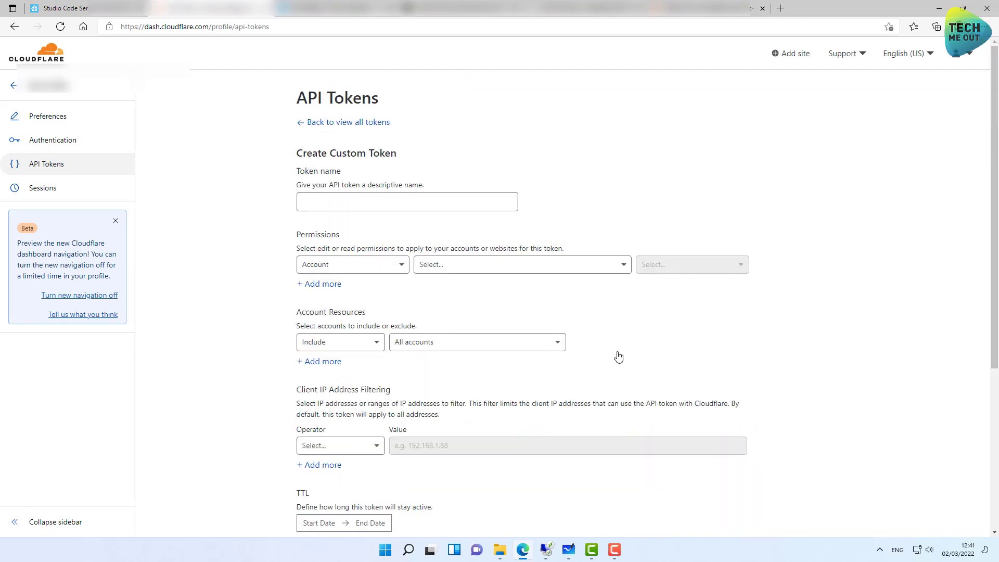
pyautogui.click(418, 202)
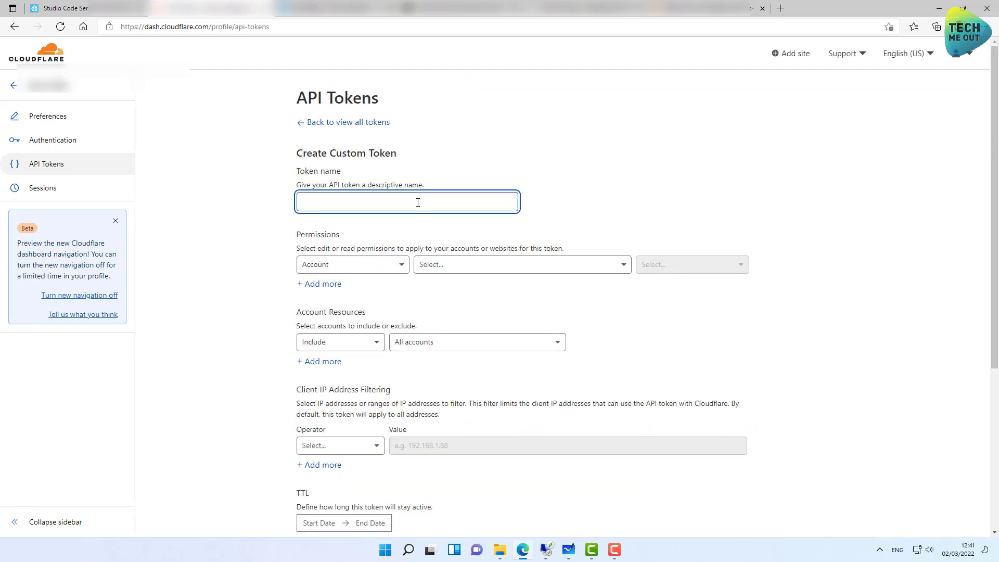
pyautogui.write('HAHFA')
pyautogui.click(342, 269)
pyautogui.click(336, 323)
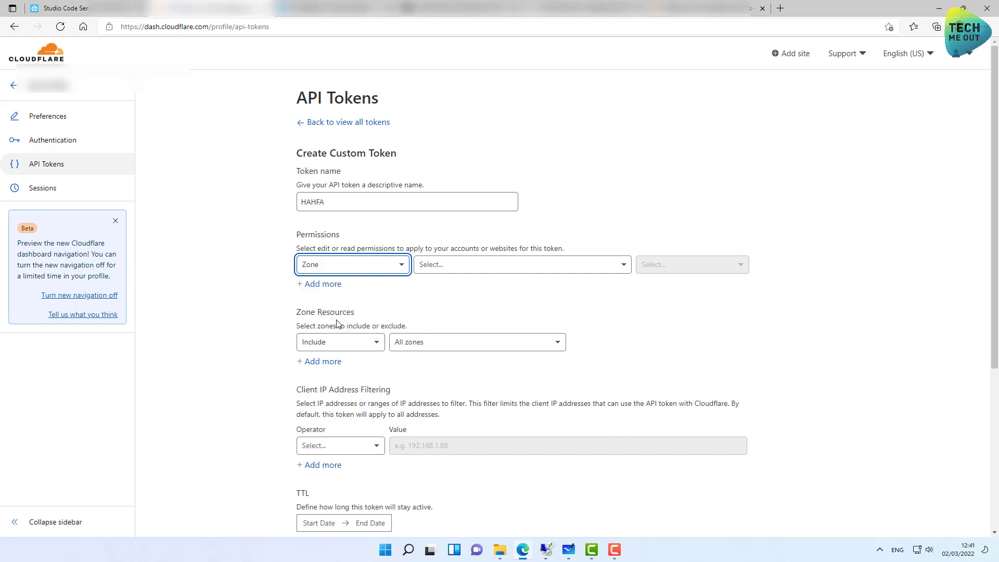
pyautogui.click(473, 270)
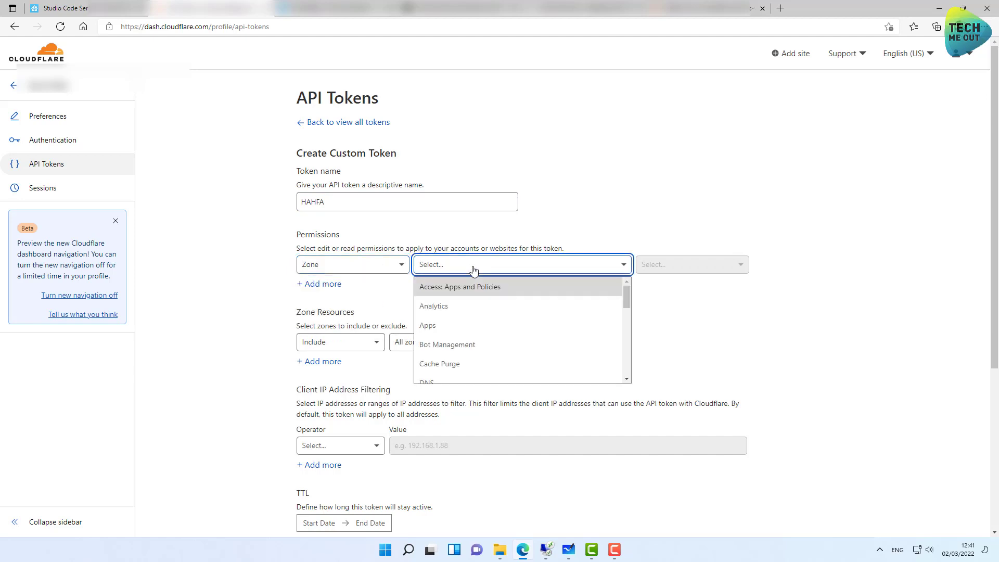
pyautogui.click(439, 382)
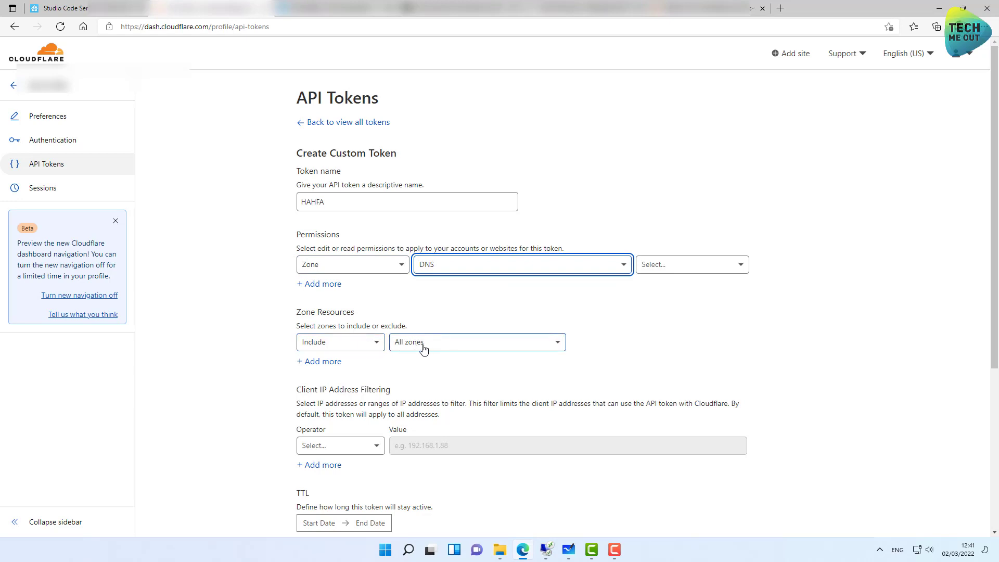
pyautogui.scroll(-3, 423, 348)
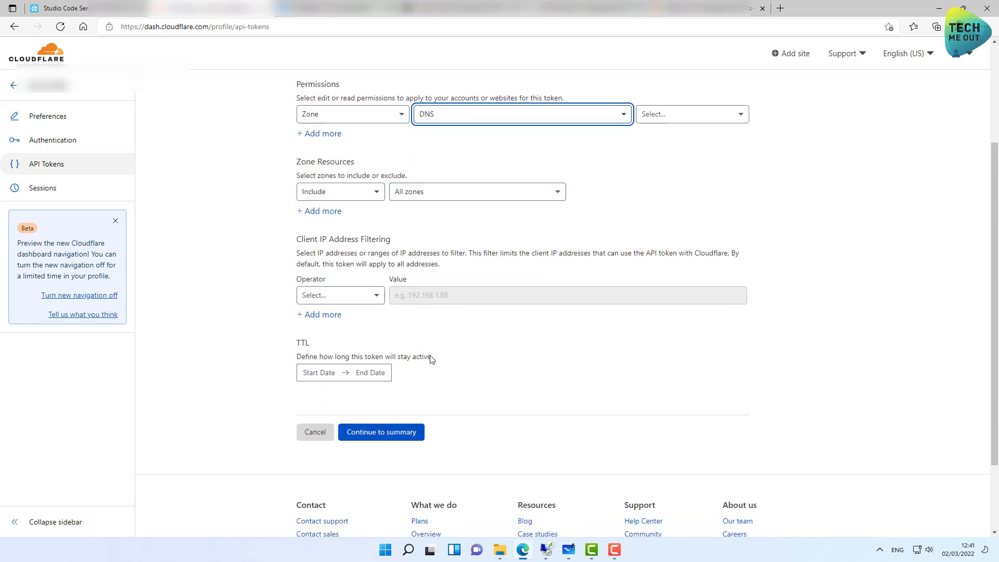
# Grant DNS Edit access, create the token from its summary, and copy it.
pyautogui.click(401, 437)
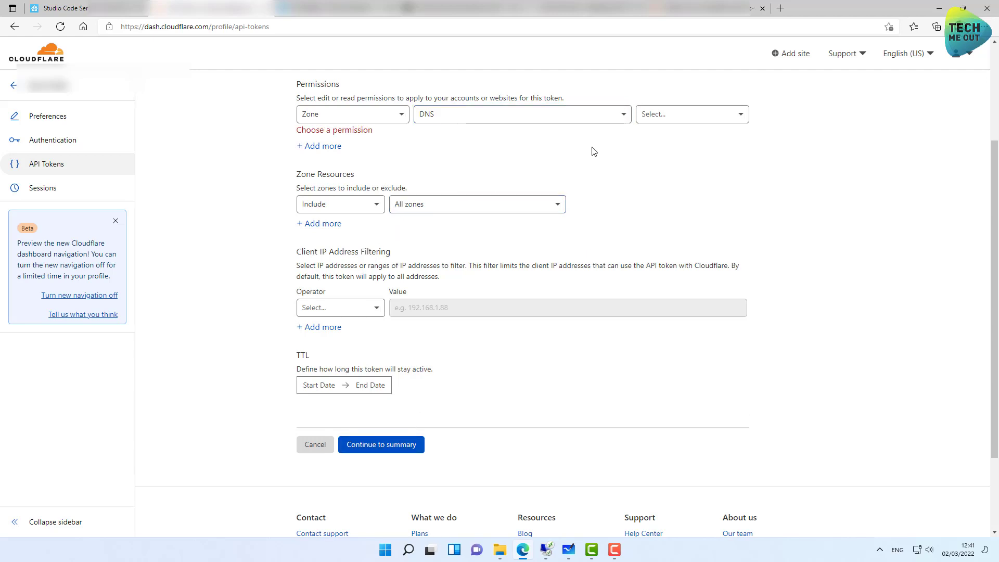
pyautogui.click(666, 119)
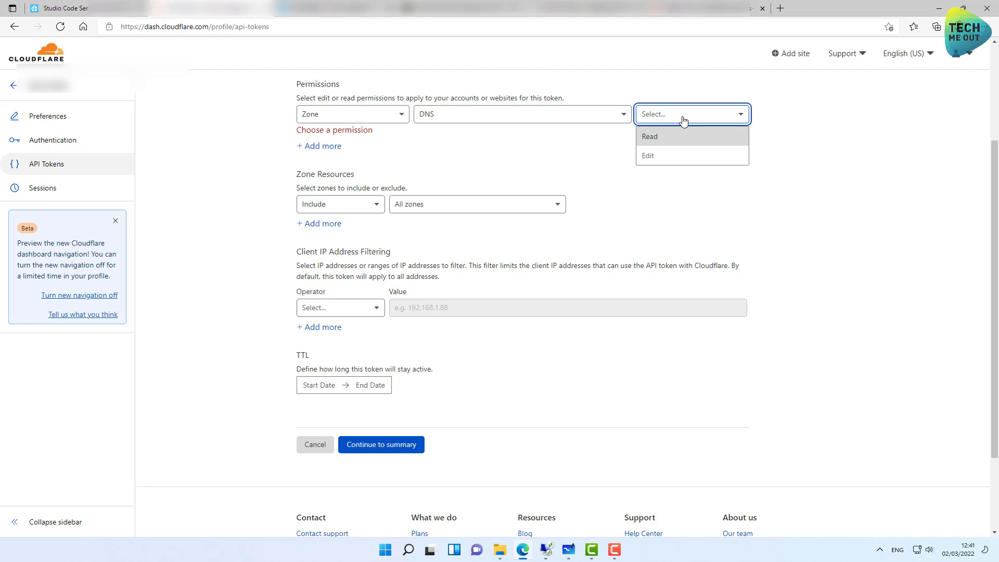
pyautogui.click(671, 158)
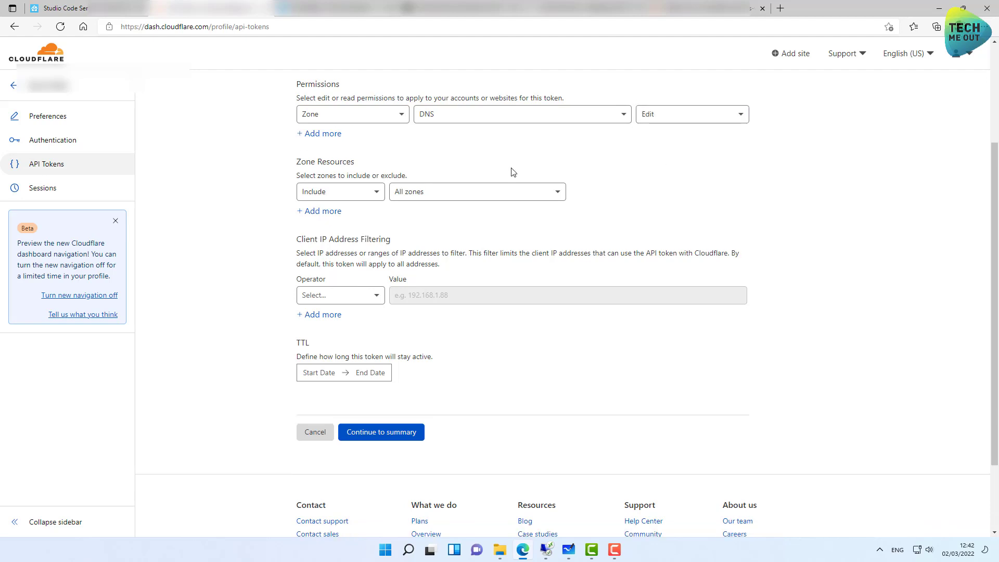
pyautogui.click(368, 431)
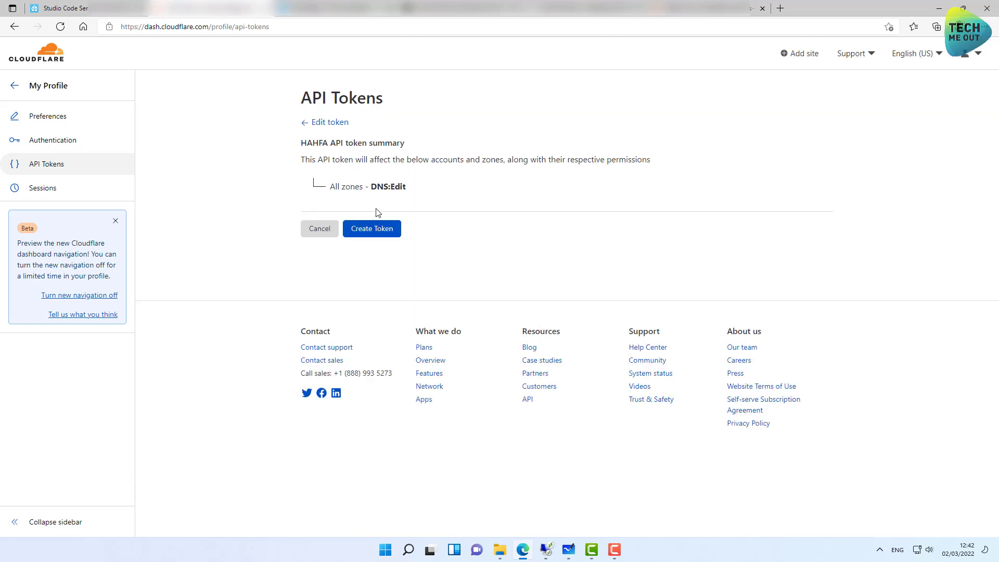
pyautogui.click(380, 230)
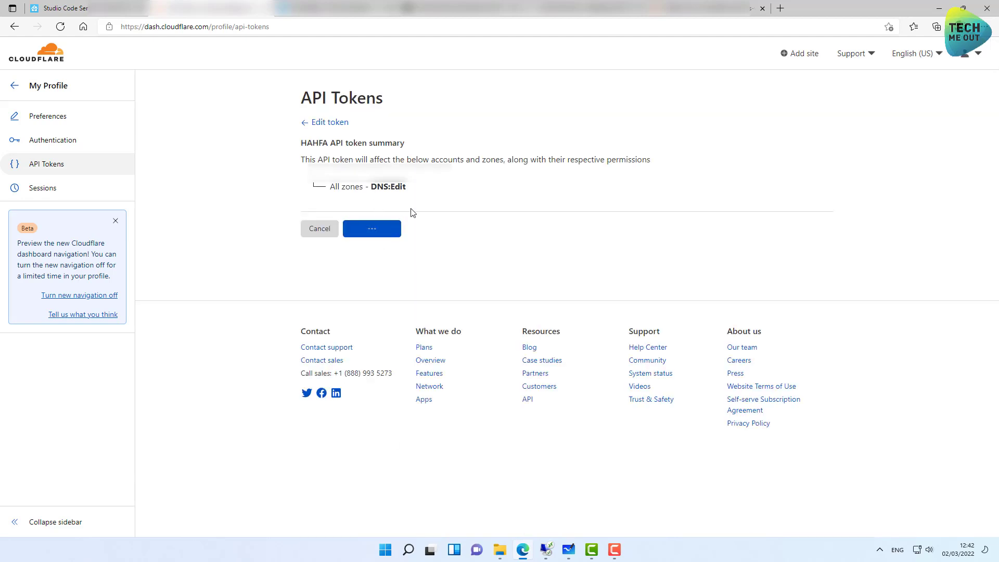
pyautogui.click(471, 171)
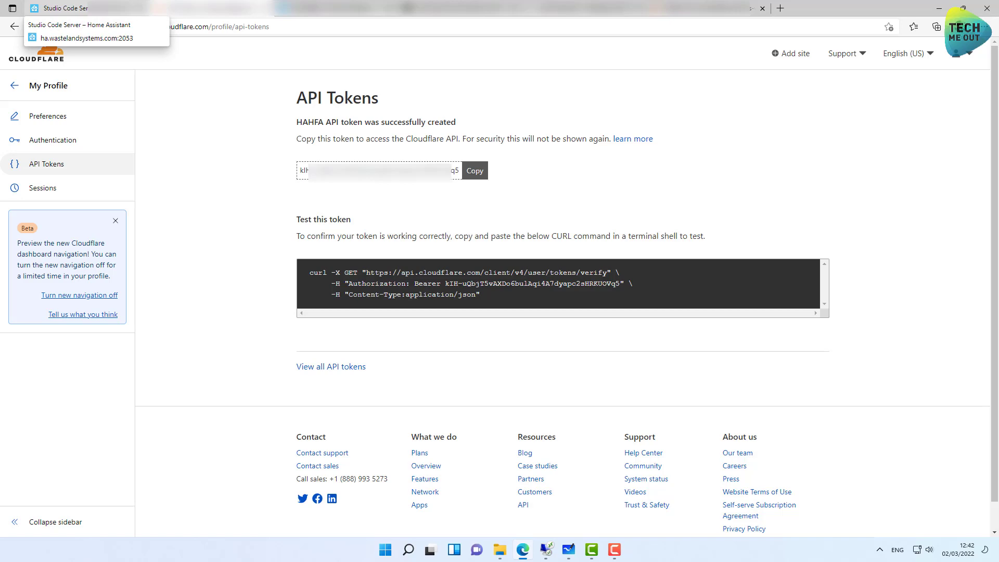
# In Home Assistant, submit the pasted API token and choose the second zone.
pyautogui.click(60, 8)
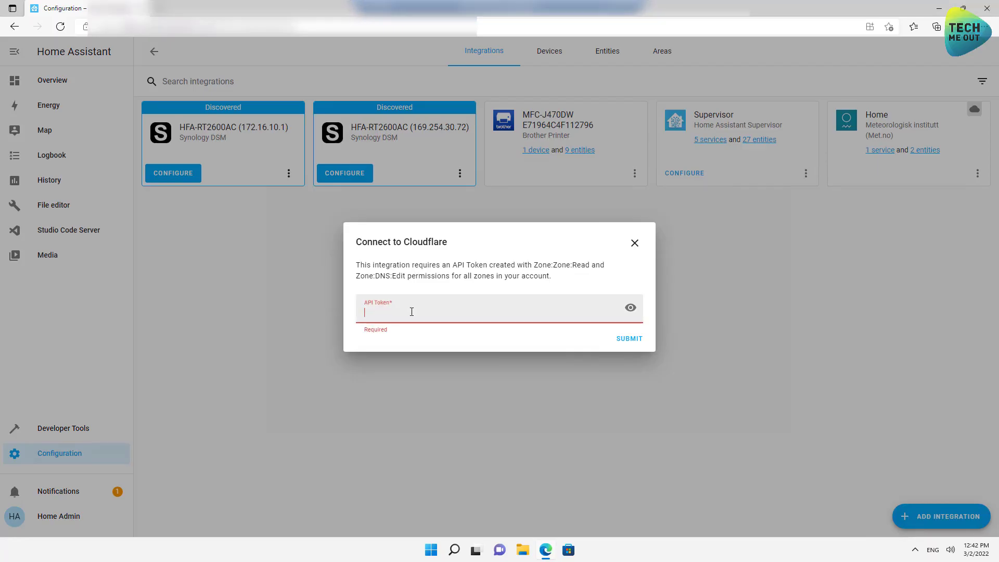
pyautogui.hotkey('ctrl', 'v')
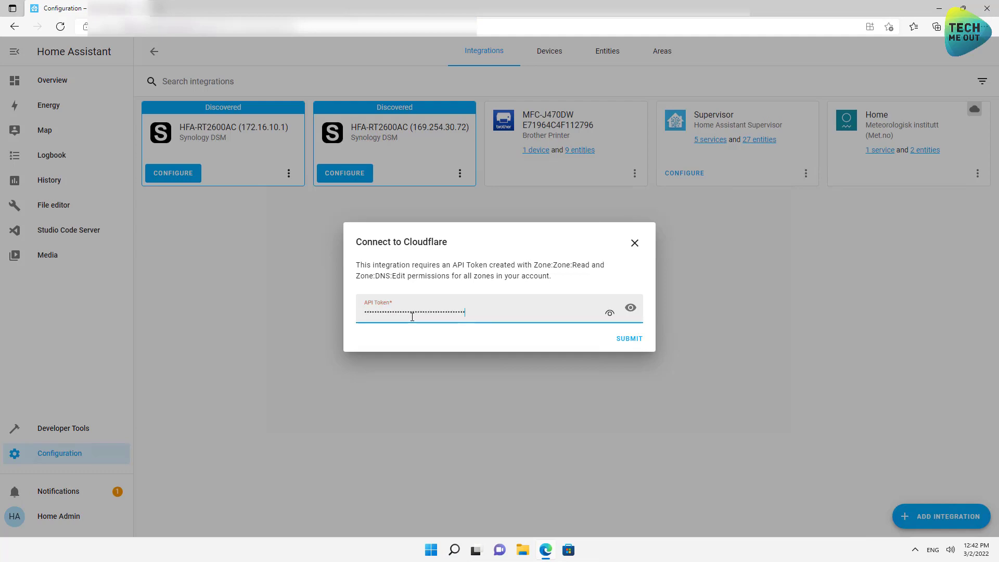
pyautogui.click(630, 339)
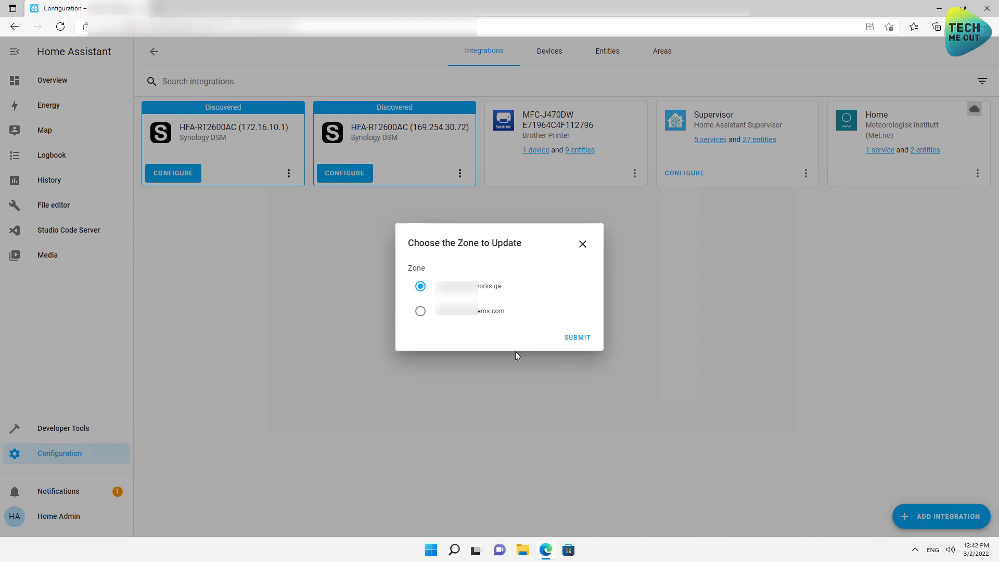
pyautogui.click(461, 315)
pyautogui.click(571, 340)
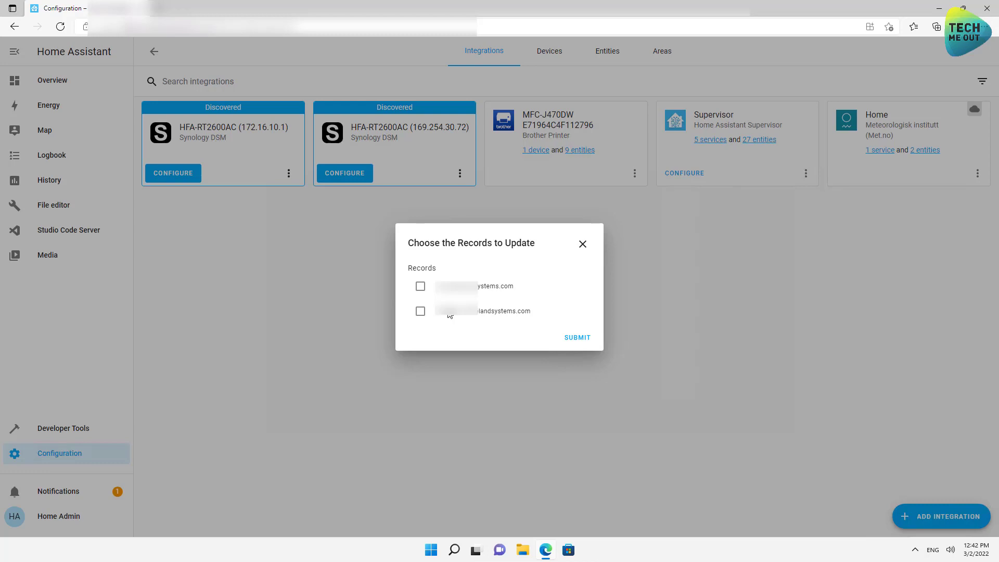
# Tick only the first DNS record, then close the dialog without submitting.
pyautogui.click(420, 311)
pyautogui.click(420, 286)
pyautogui.click(421, 312)
pyautogui.click(421, 288)
pyautogui.click(421, 288)
pyautogui.click(582, 245)
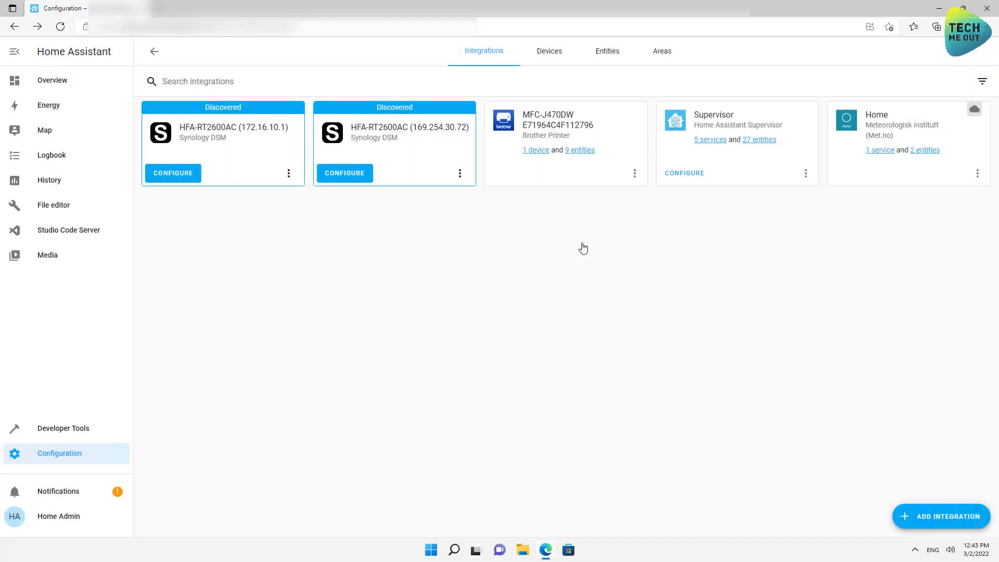